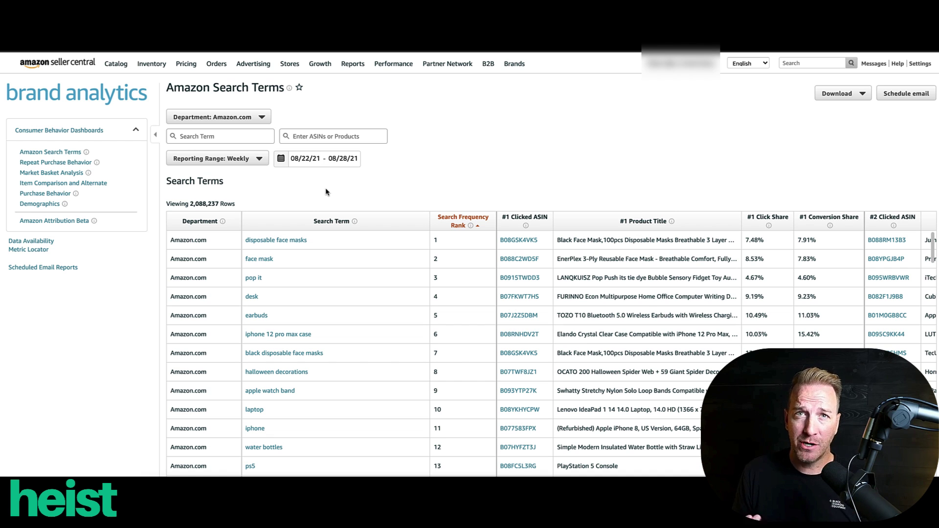
pyautogui.moveTo(510, 71)
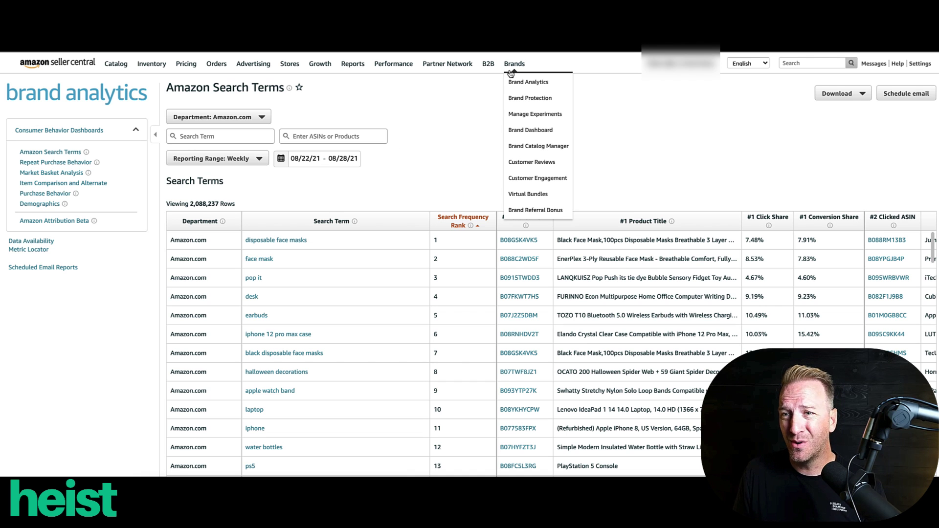
pyautogui.click(517, 83)
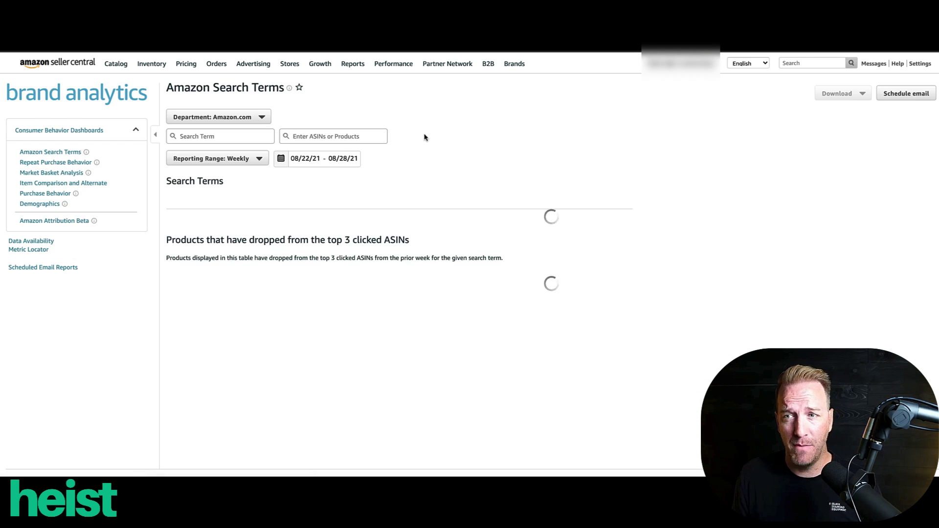
pyautogui.scroll(-1, 420, 152)
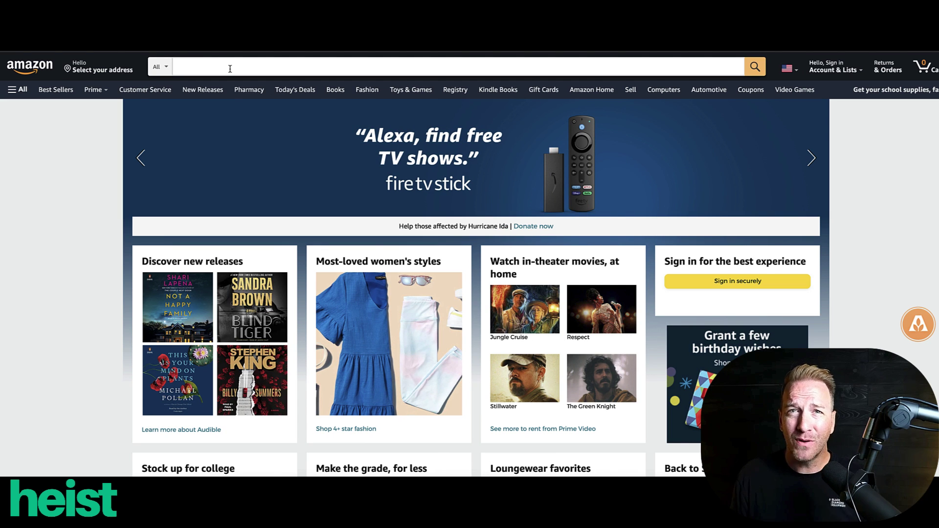
# - Search Amazon for 'golf range finder' and scan the product results
pyautogui.click(230, 69)
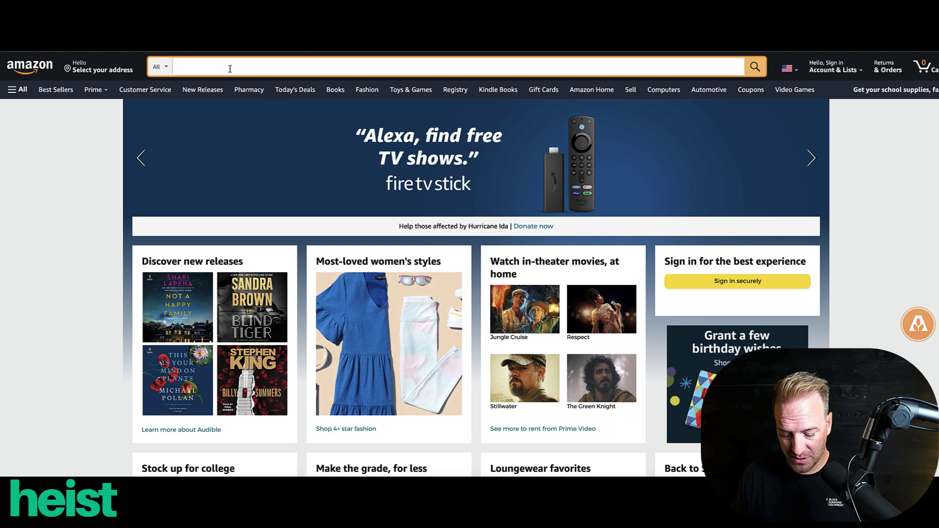
pyautogui.write('golf range ')
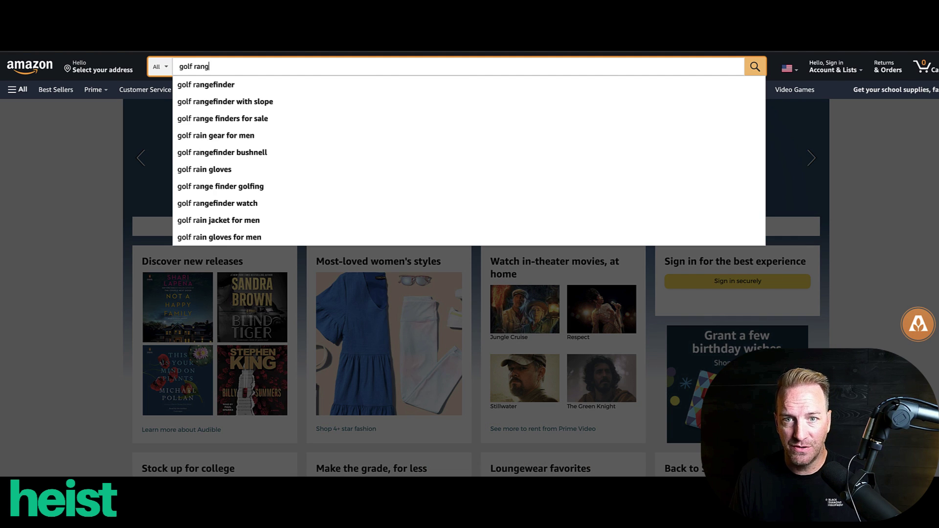
pyautogui.write('finder')
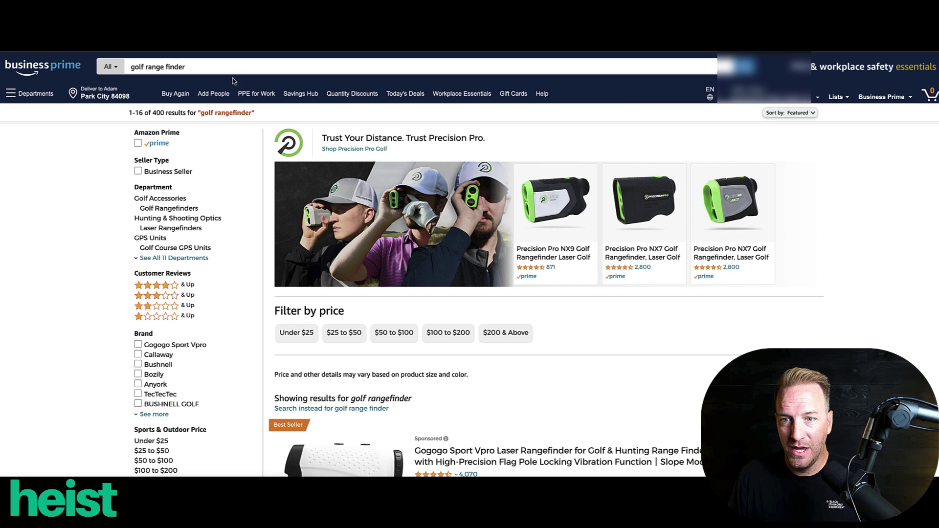
pyautogui.scroll(-1, 609, 329)
pyautogui.scroll(1, 600, 320)
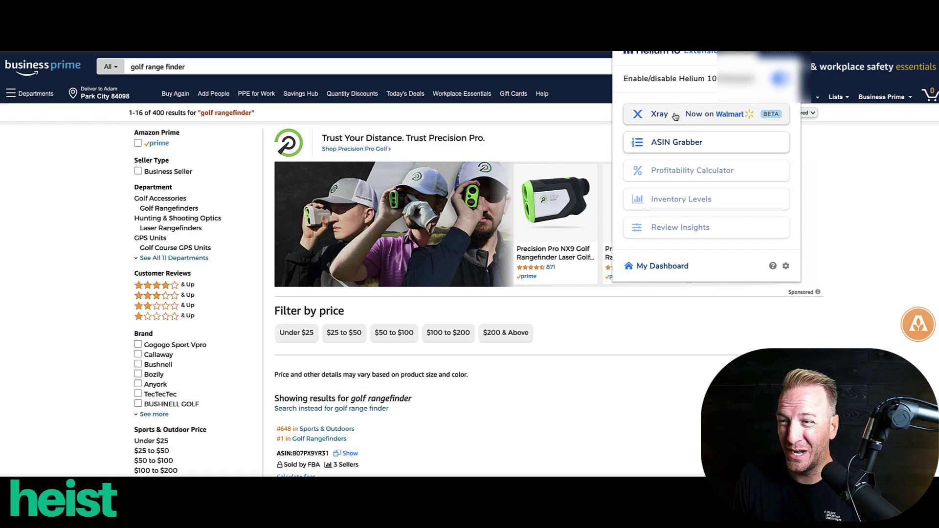
# - Run Xray on the results and mark the Gogogo rangefinders in rows 4 and 5 and the Bushnell in row 9
pyautogui.click(675, 117)
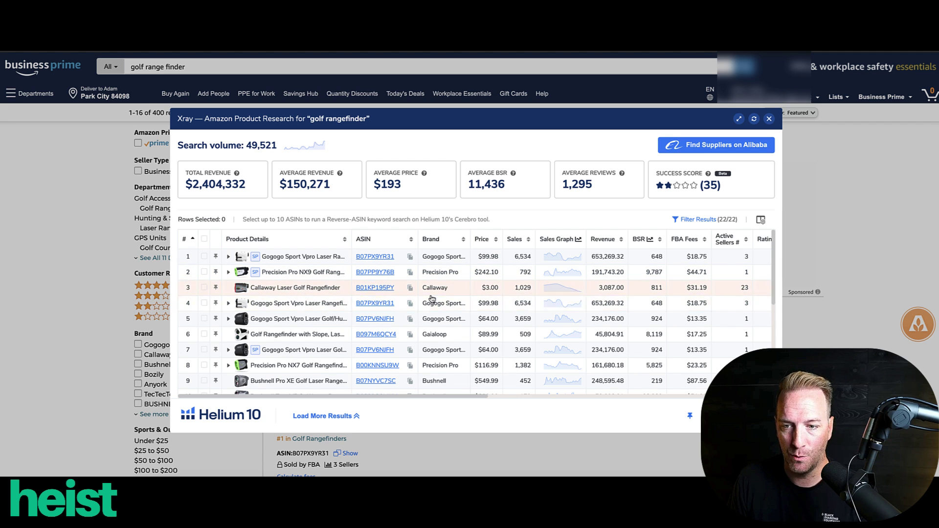
pyautogui.click(205, 303)
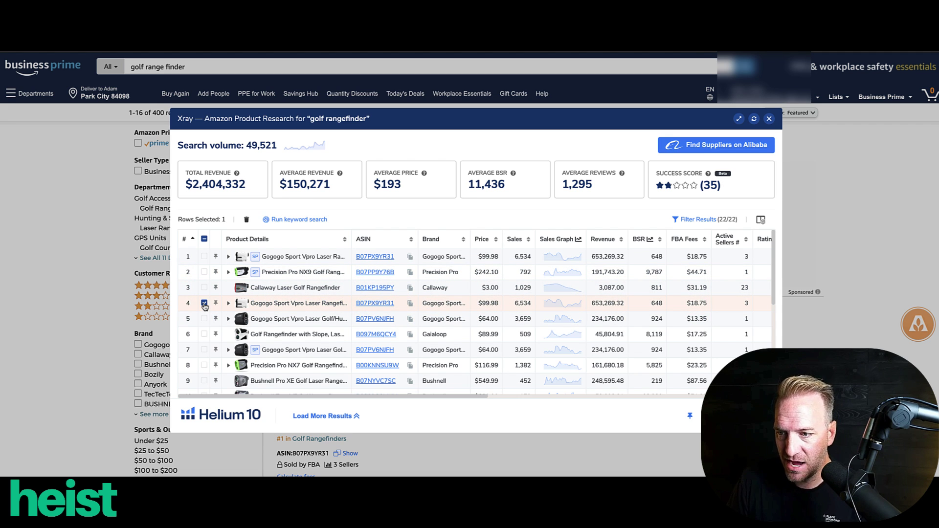
pyautogui.scroll(-1, 205, 305)
pyautogui.click(205, 303)
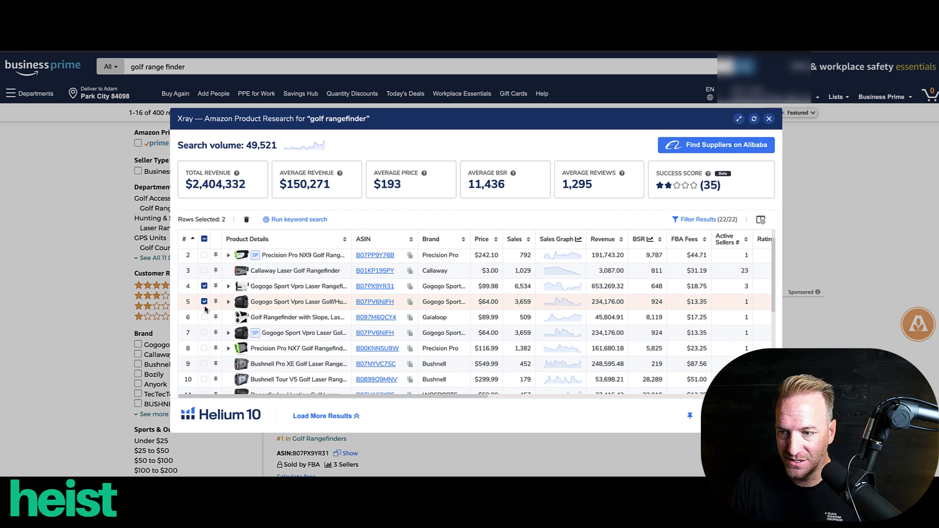
pyautogui.click(204, 363)
# - Mark the Blue Tees, Anyork and Precision Pro rangefinders in rows 13, 15 and 16
pyautogui.scroll(-3, 204, 356)
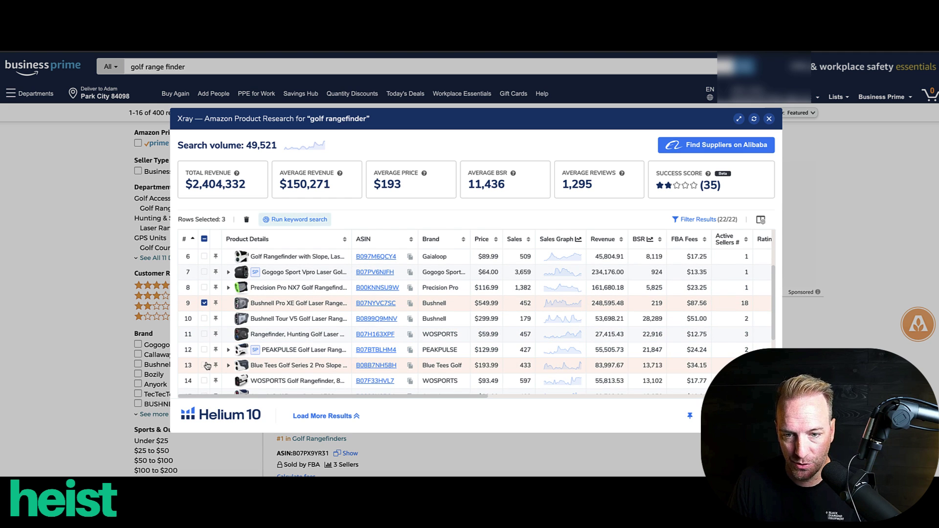
pyautogui.click(204, 365)
pyautogui.scroll(-2, 206, 364)
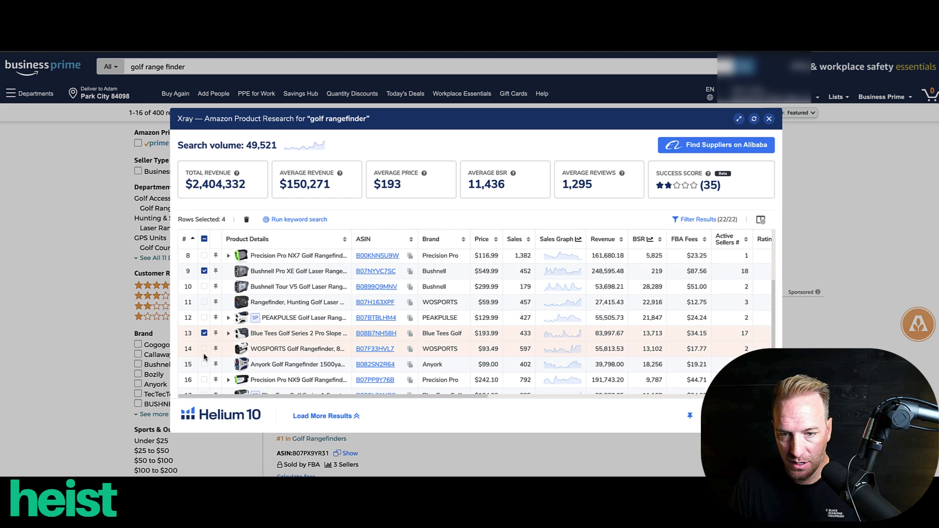
pyautogui.scroll(-1, 205, 362)
pyautogui.click(204, 340)
pyautogui.click(205, 356)
pyautogui.scroll(-1, 205, 360)
pyautogui.scroll(-3, 205, 358)
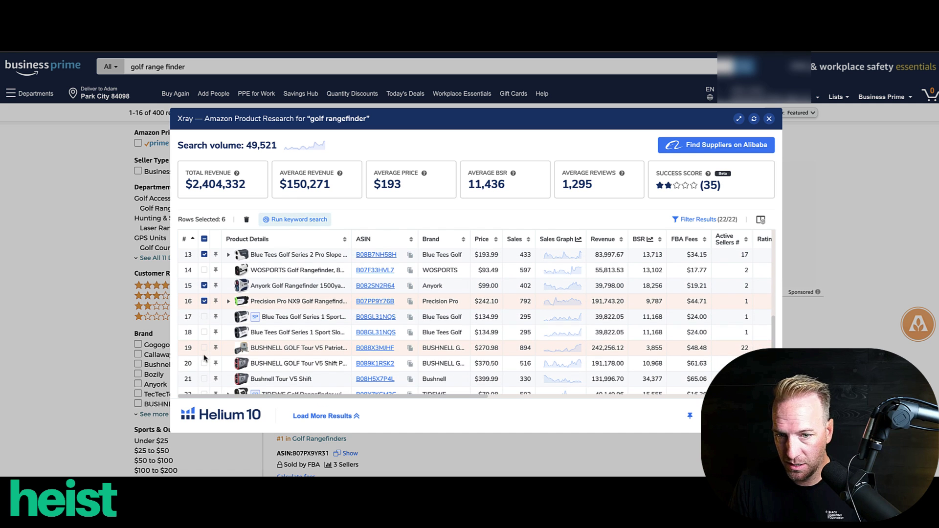
pyautogui.scroll(10, 222, 330)
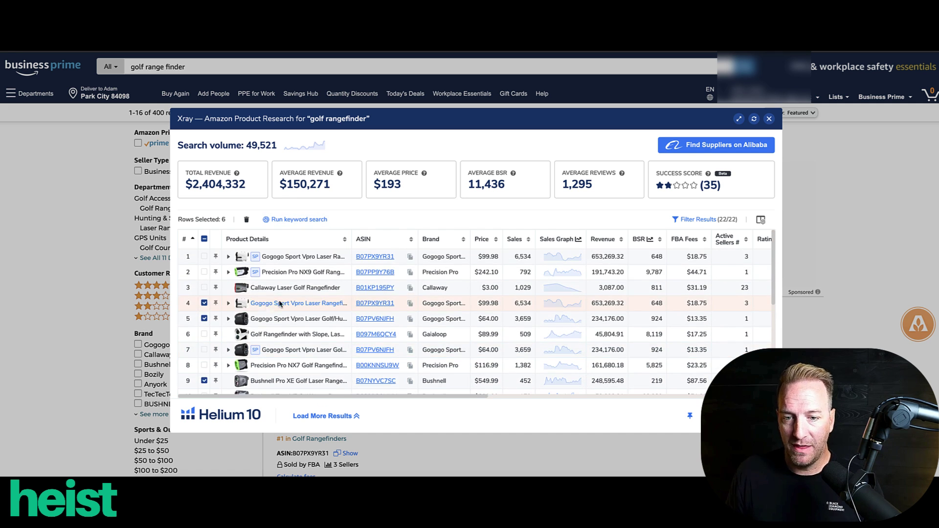
# - Filter the search terms report by ASIN B07PX9YR31 with a quarterly reporting range
pyautogui.click(409, 303)
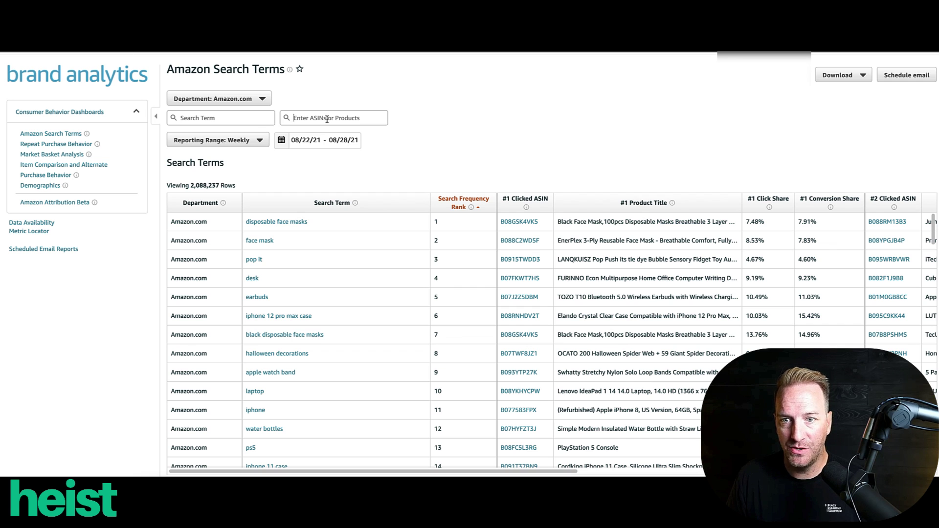
pyautogui.click(327, 119)
pyautogui.hotkey('ctrl', 'v')
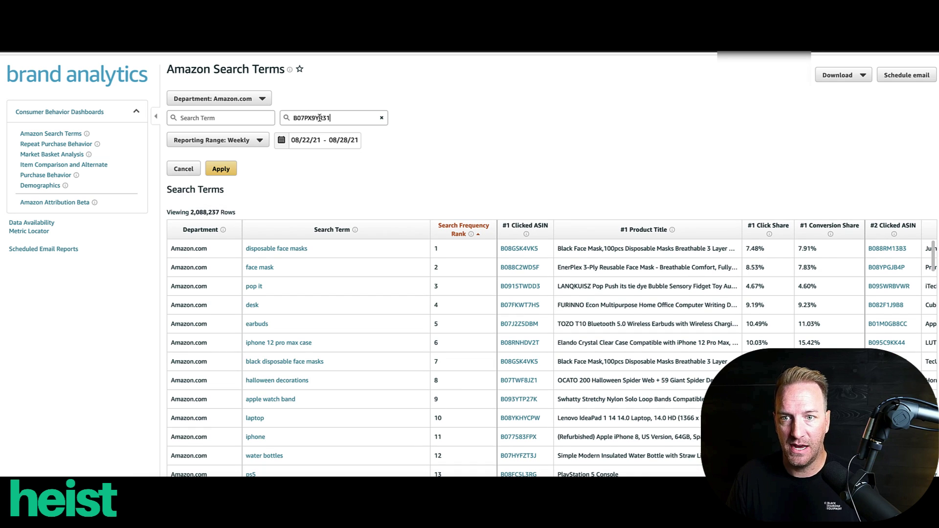
pyautogui.click(260, 140)
pyautogui.click(202, 186)
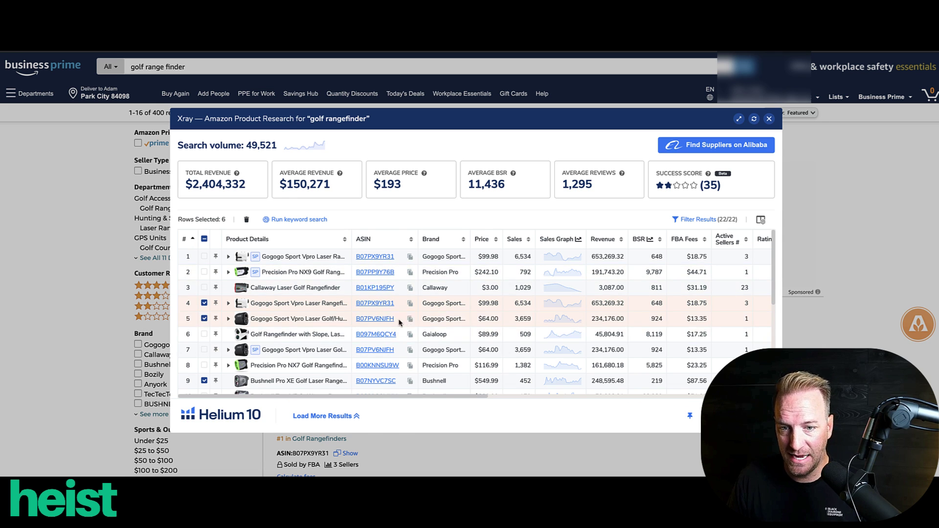
# - Add ASINs B07PV6NJFH, B082SN2R64 and B07PP9Y76B to the filter and apply it
pyautogui.click(410, 319)
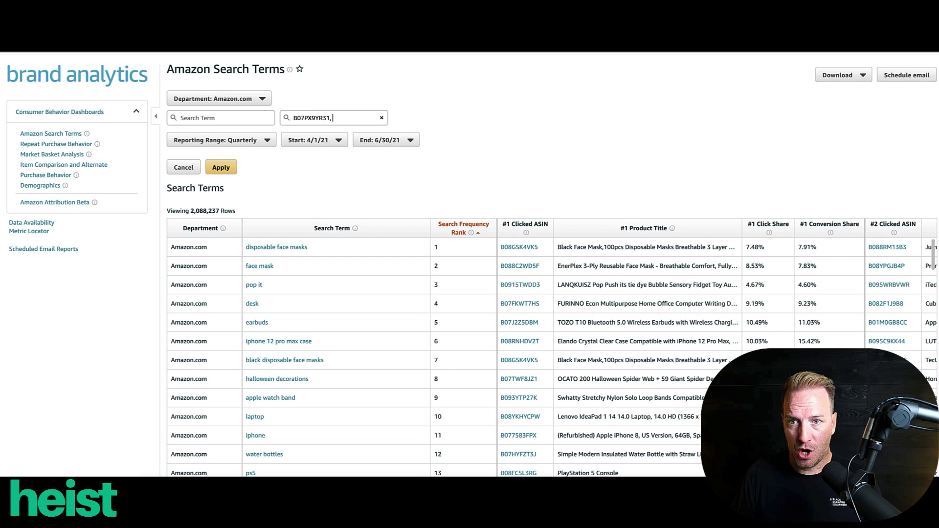
pyautogui.hotkey('ctrl', 'v')
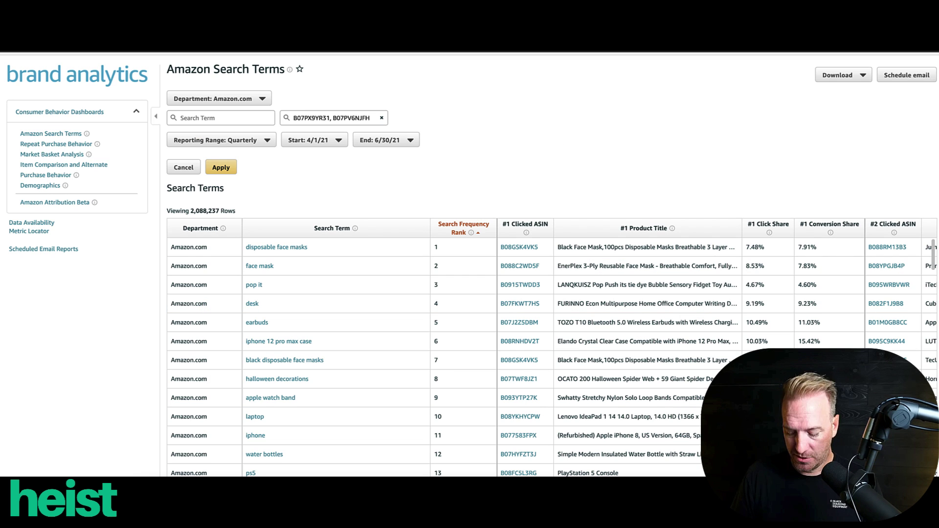
pyautogui.write(', B082SN2R64, B07PP9Y76B')
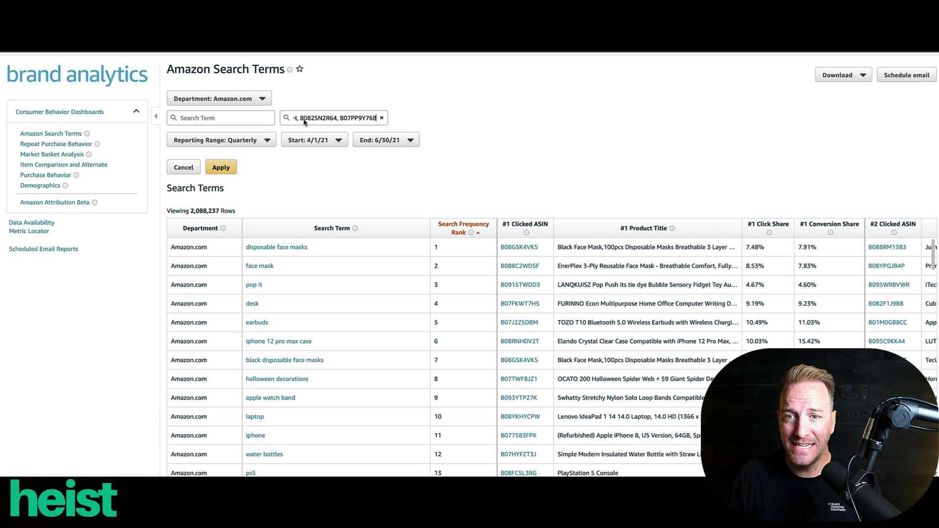
pyautogui.click(227, 171)
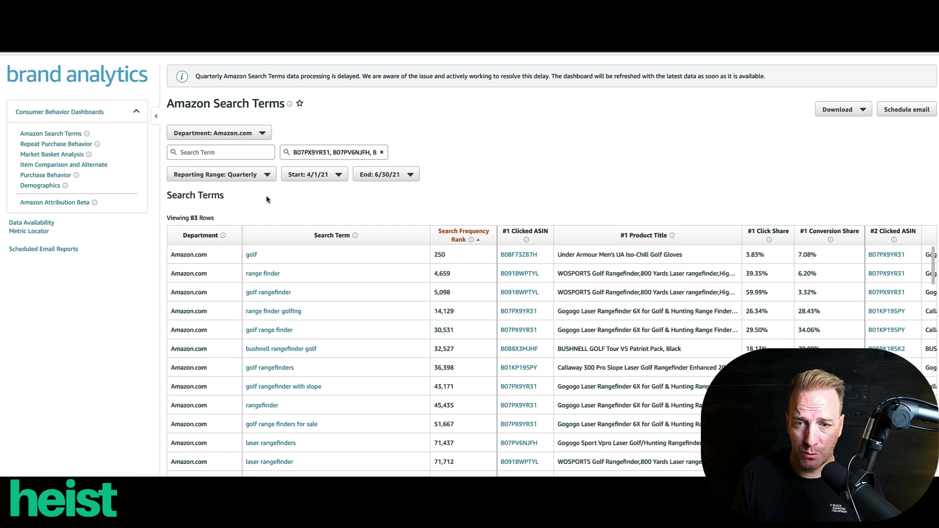
pyautogui.scroll(-10, 297, 264)
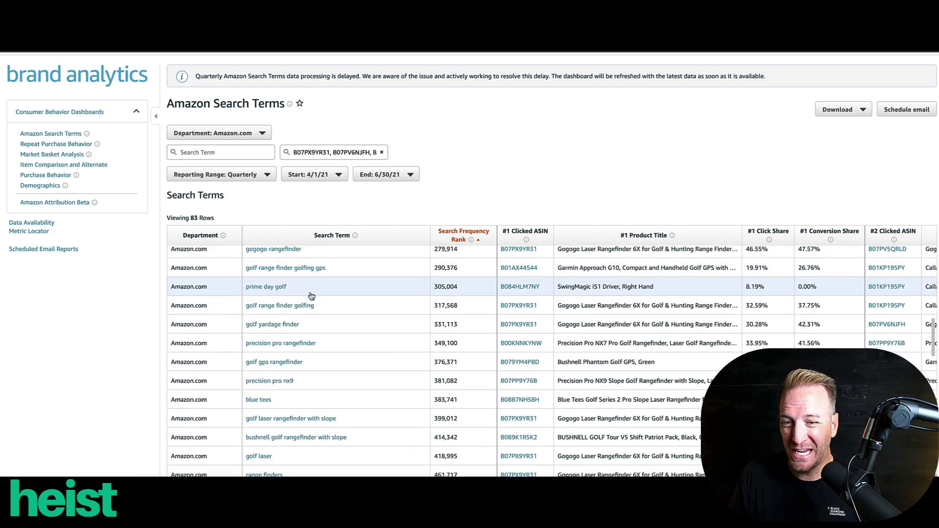
pyautogui.scroll(-5, 311, 296)
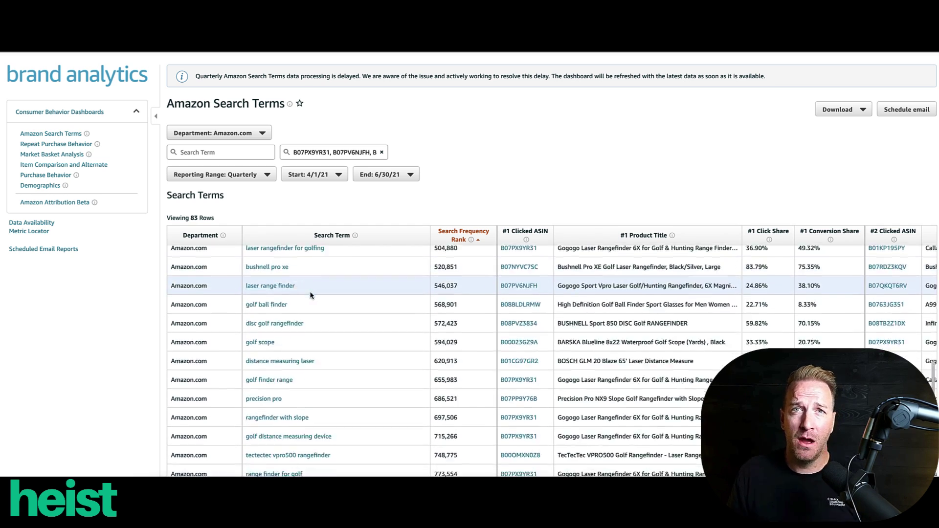
pyautogui.scroll(-5, 311, 295)
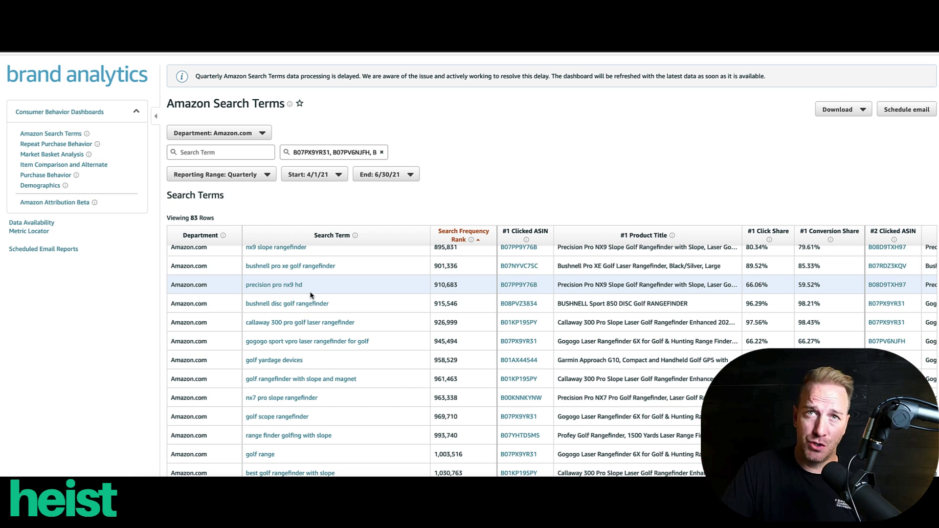
pyautogui.scroll(-2, 352, 315)
pyautogui.scroll(-15, 352, 315)
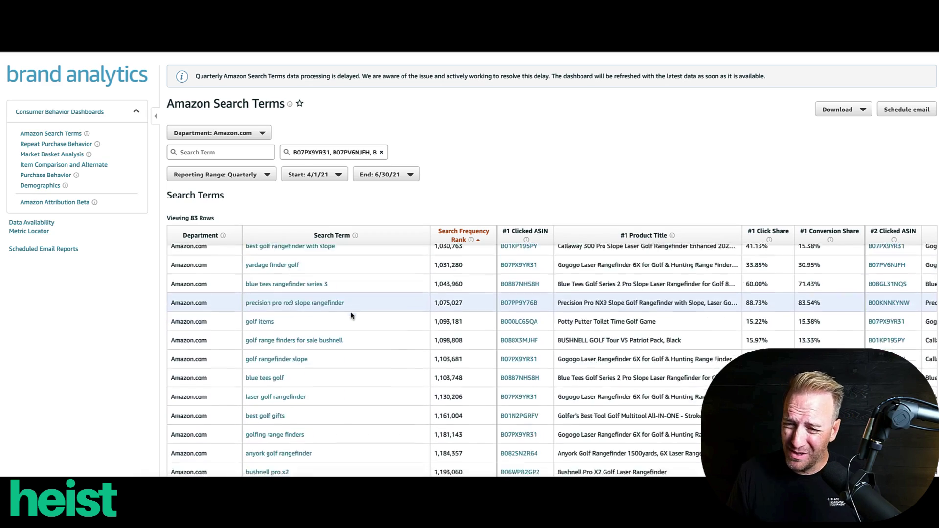
pyautogui.scroll(4, 349, 317)
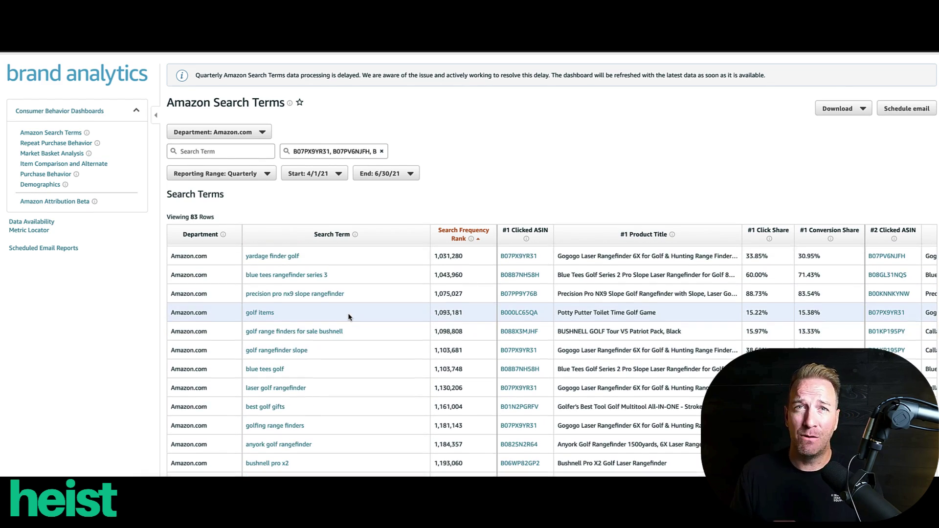
pyautogui.scroll(3, 349, 317)
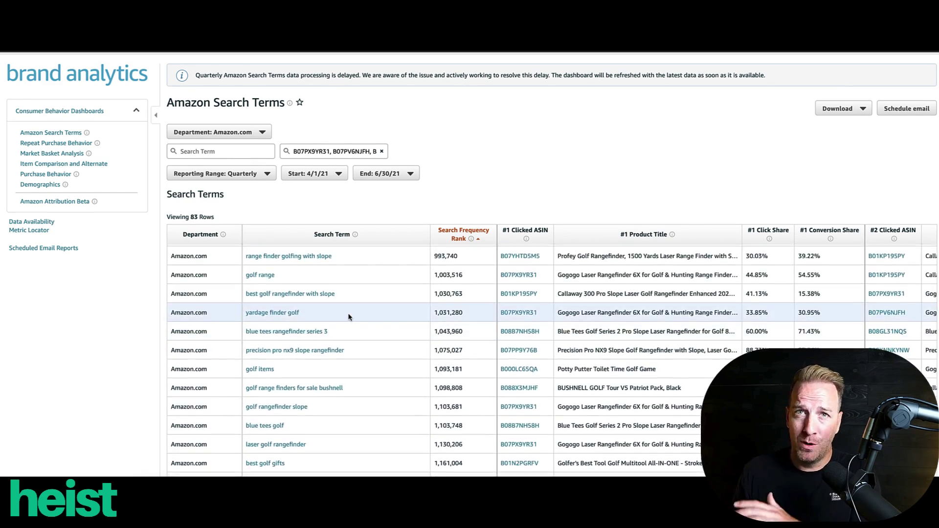
pyautogui.scroll(6, 350, 317)
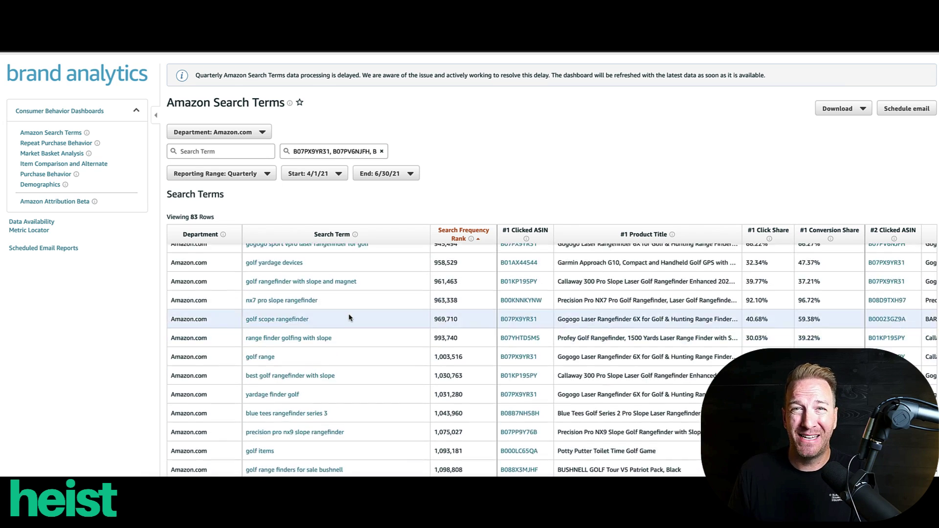
pyautogui.scroll(5, 350, 316)
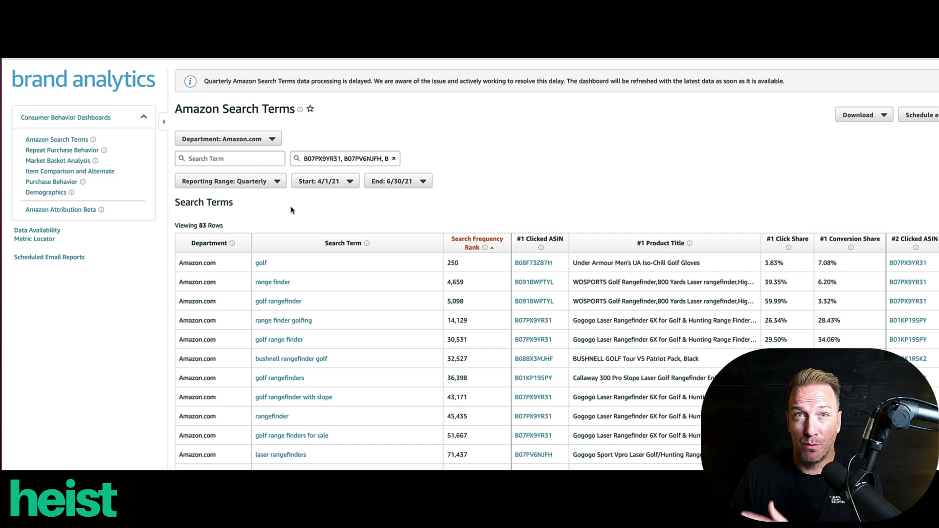
# - Review the filtered report's columns and download the Amazon Search Terms report as CSV
pyautogui.moveTo(486, 250)
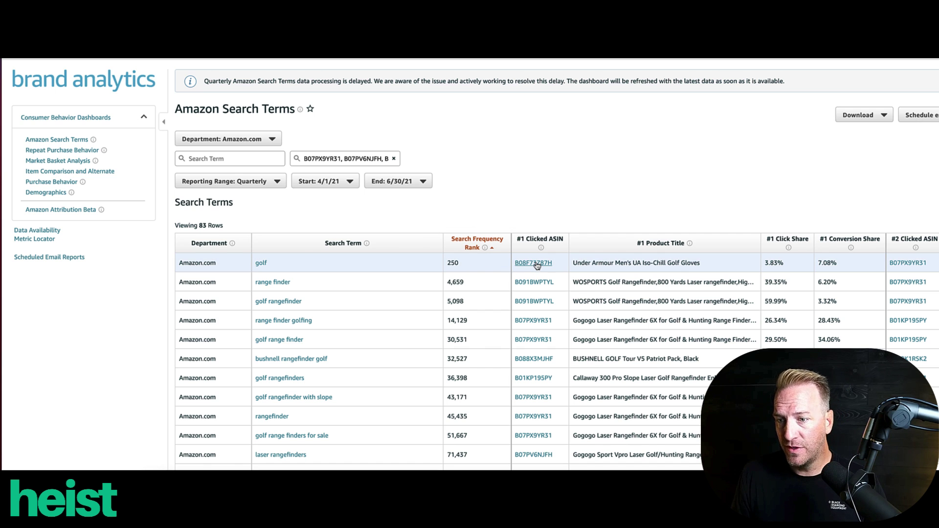
pyautogui.hscroll(2, 548, 269)
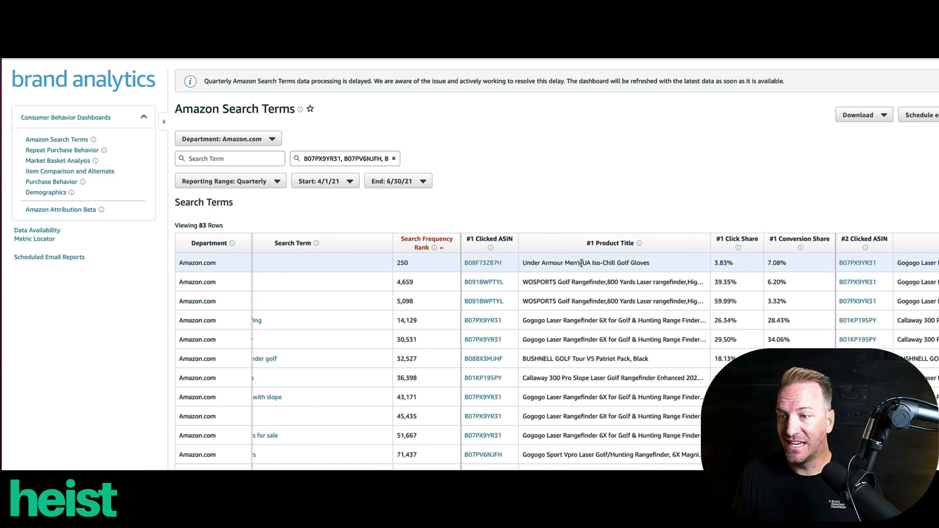
pyautogui.hscroll(3, 562, 273)
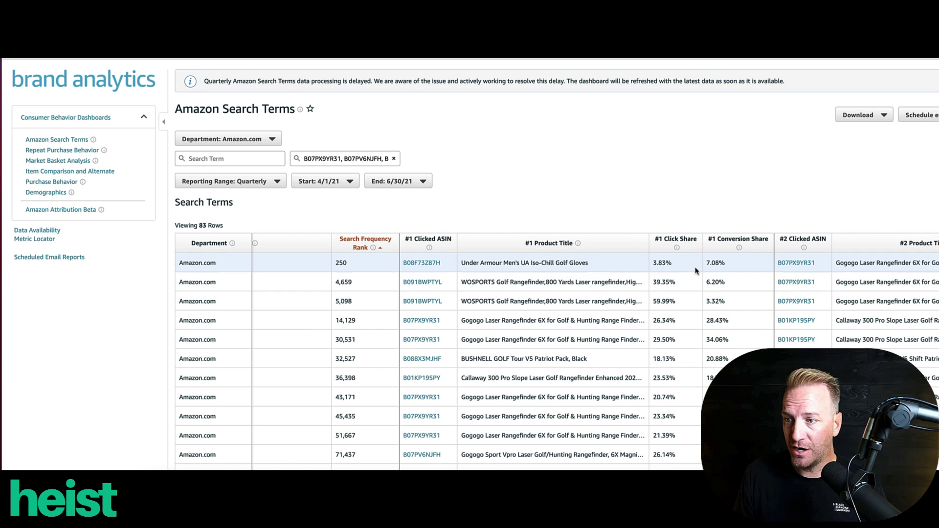
pyautogui.hscroll(2, 691, 270)
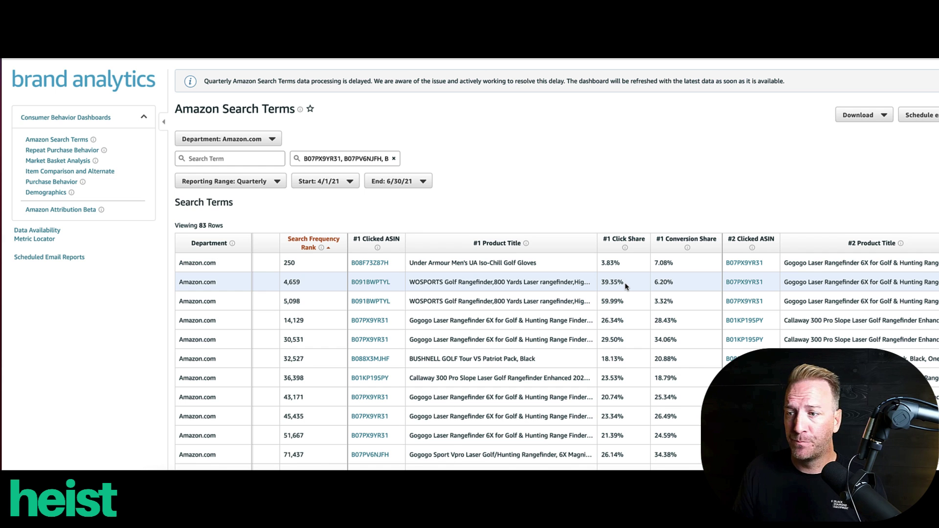
pyautogui.hscroll(1, 609, 288)
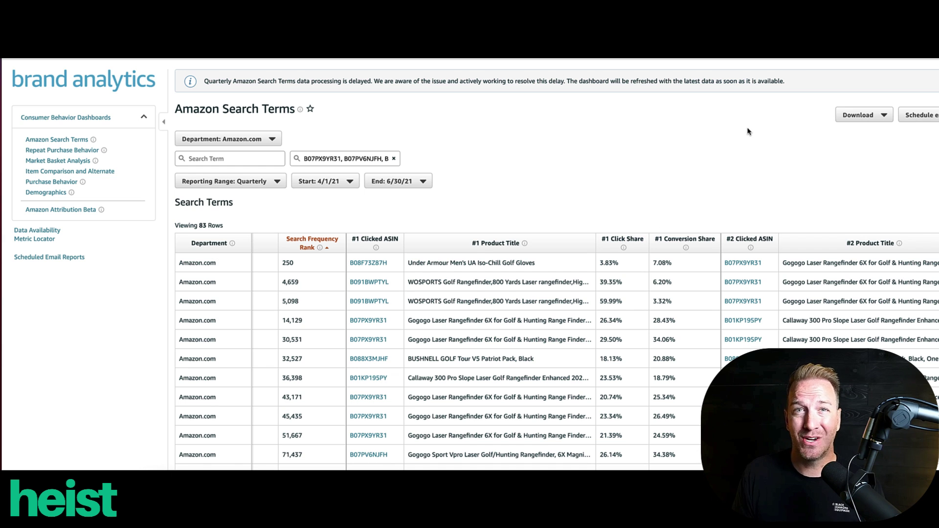
pyautogui.click(875, 119)
pyautogui.click(867, 153)
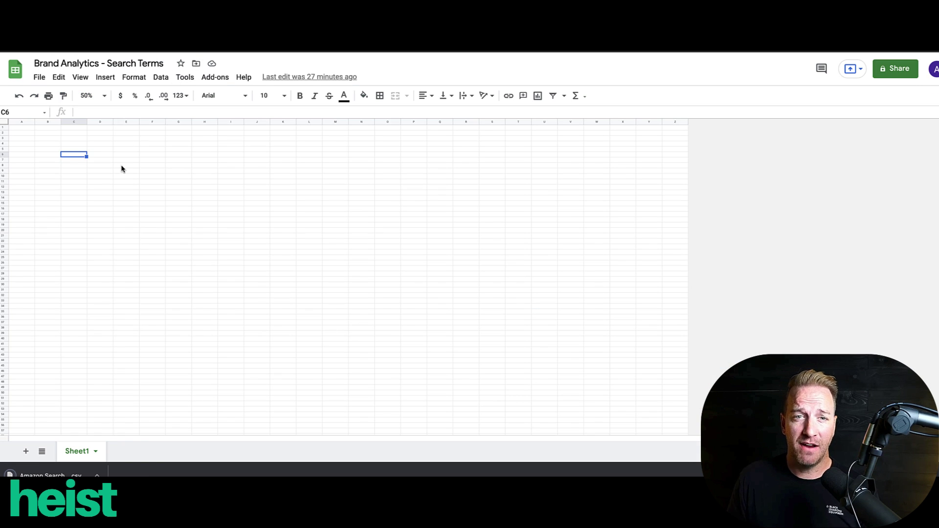
pyautogui.click(122, 166)
# - Upload the search terms CSV into Sheet1, replacing data at the selected cell A1
pyautogui.click(22, 128)
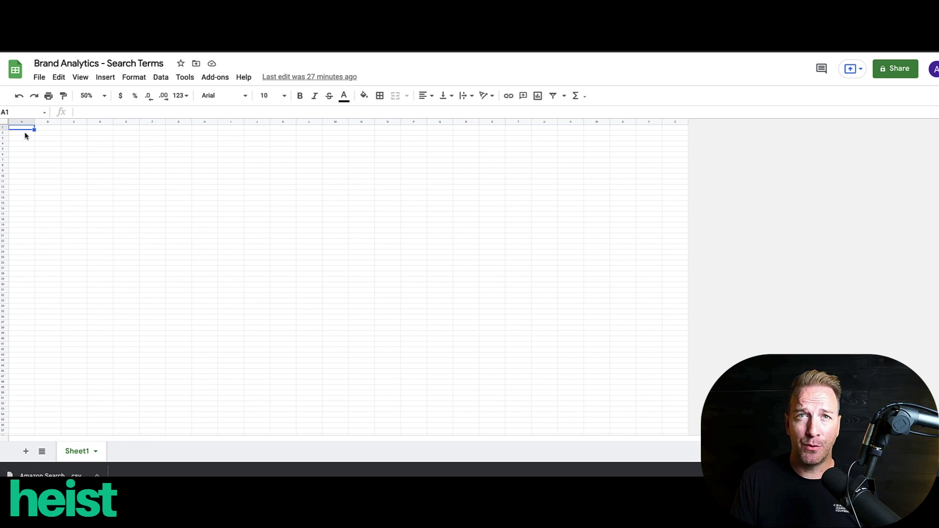
pyautogui.click(39, 78)
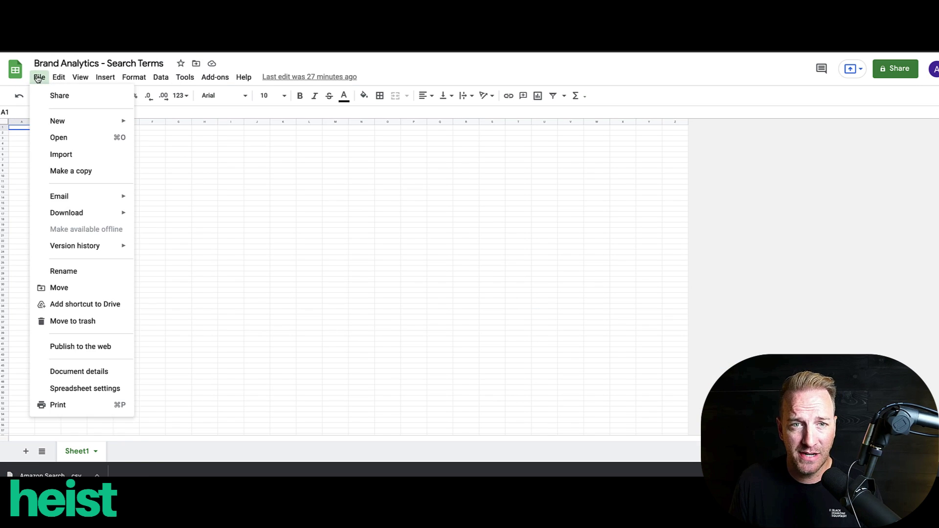
pyautogui.click(56, 155)
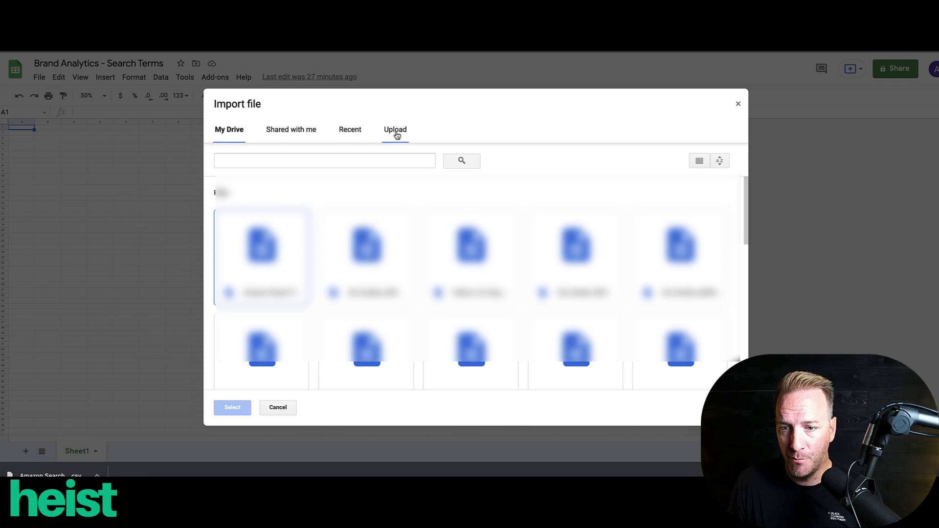
pyautogui.click(397, 131)
pyautogui.moveTo(42, 476); pyautogui.dragTo(406, 308)
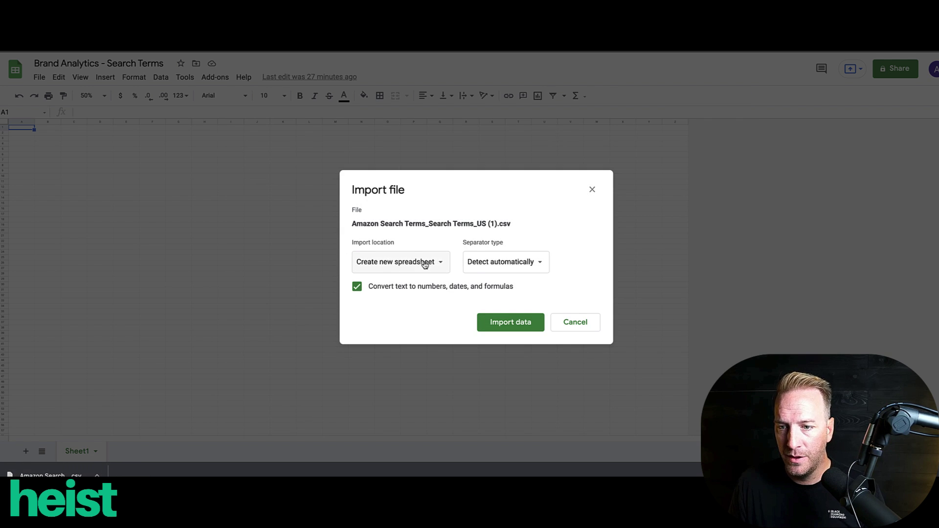
pyautogui.click(419, 264)
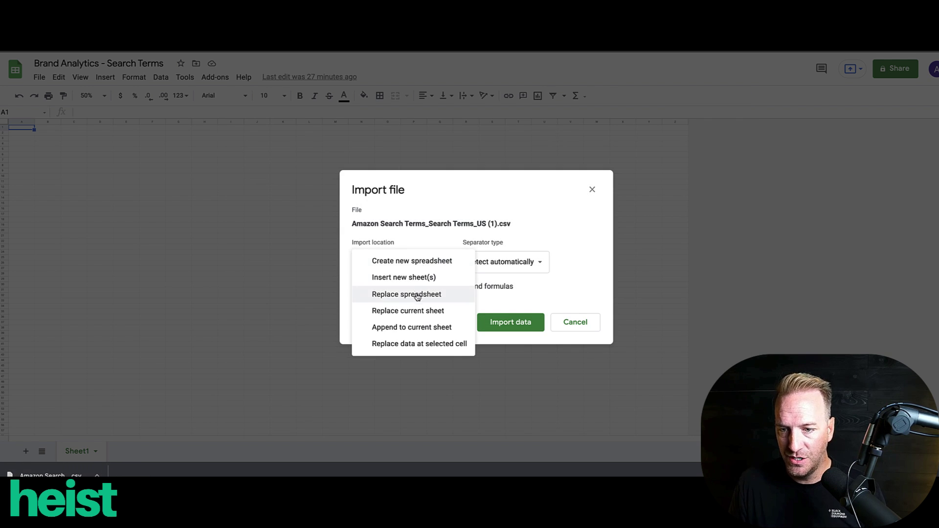
pyautogui.click(418, 343)
pyautogui.click(474, 327)
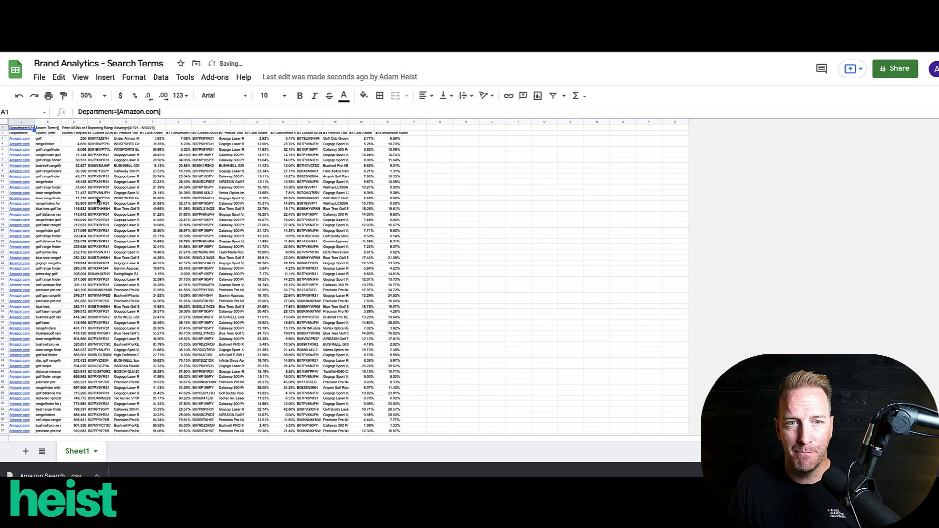
# - Delete the report's title row and the Department column
pyautogui.click(99, 193)
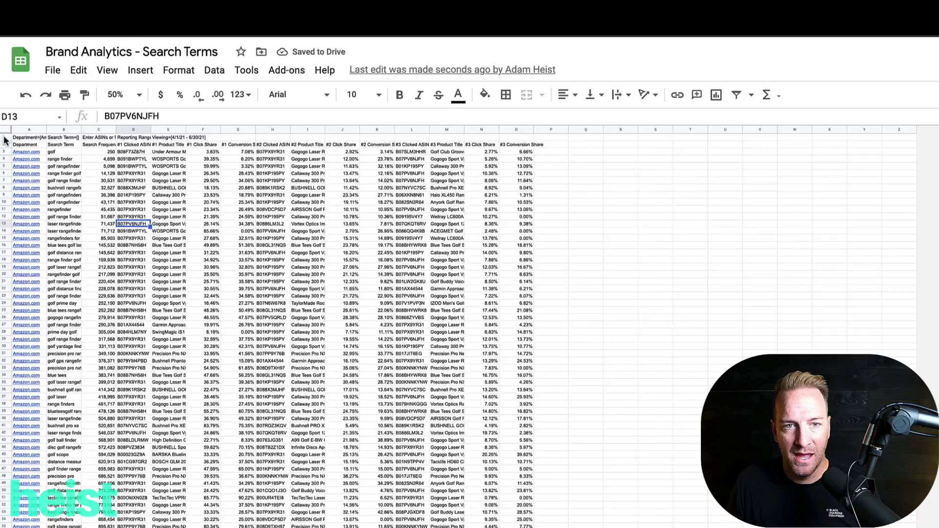
pyautogui.click(3, 127)
pyautogui.rightClick(3, 128)
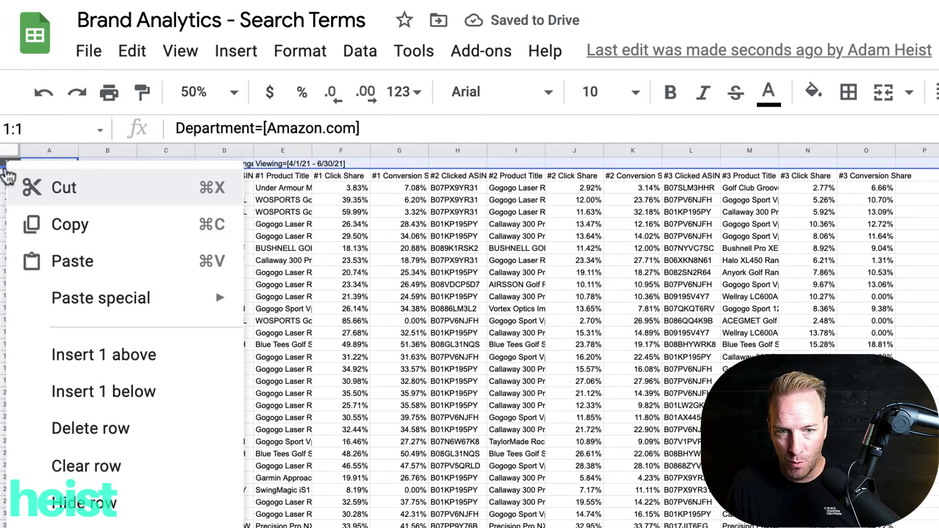
pyautogui.click(98, 428)
pyautogui.click(40, 145)
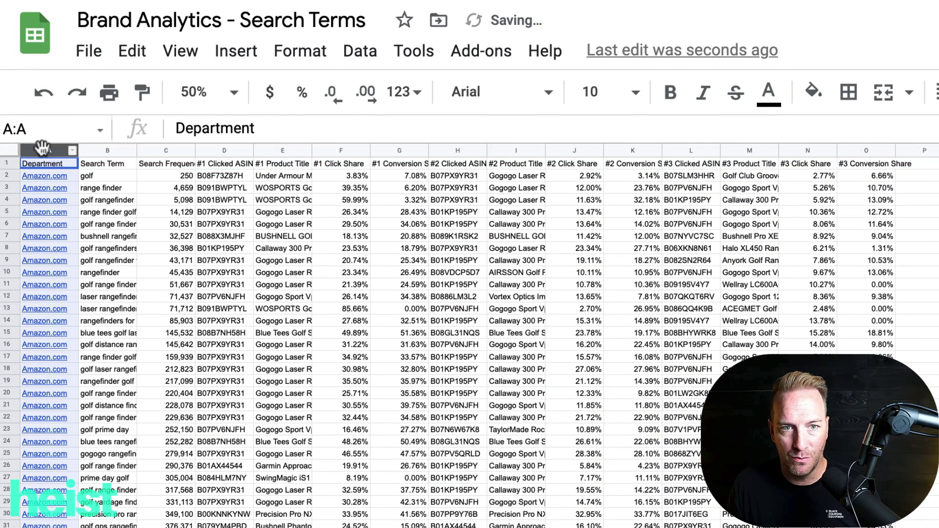
pyautogui.rightClick(40, 145)
pyautogui.click(120, 329)
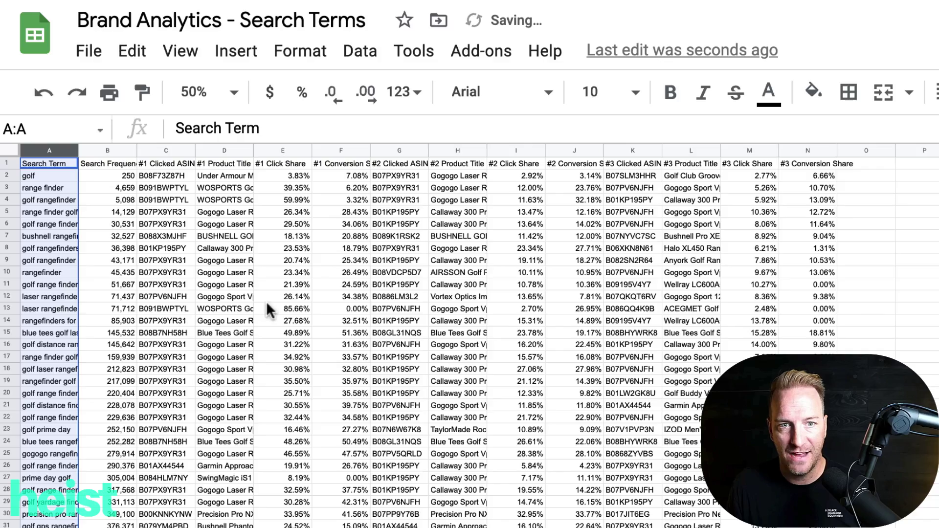
# - Bold the header row and auto-fit column A to show full search terms
pyautogui.click(270, 300)
pyautogui.click(7, 163)
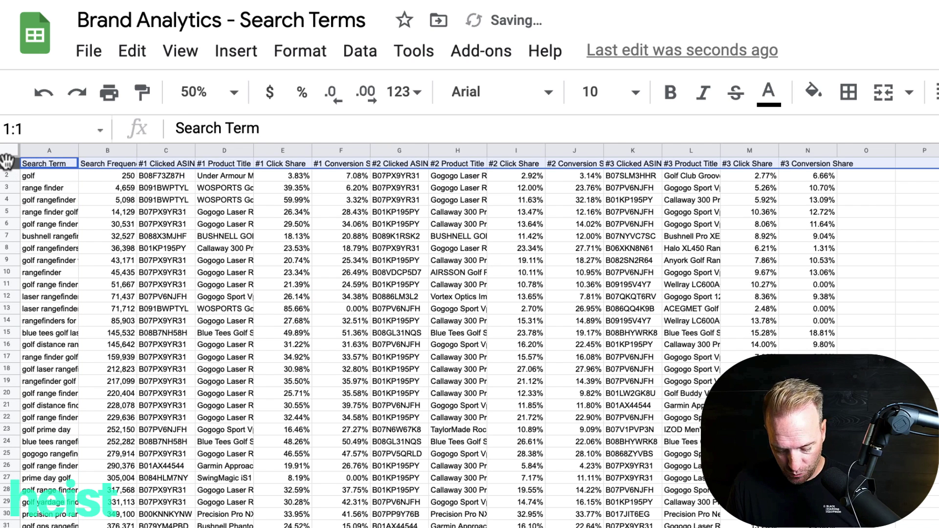
pyautogui.hotkey('ctrl', 'b')
pyautogui.click(206, 259)
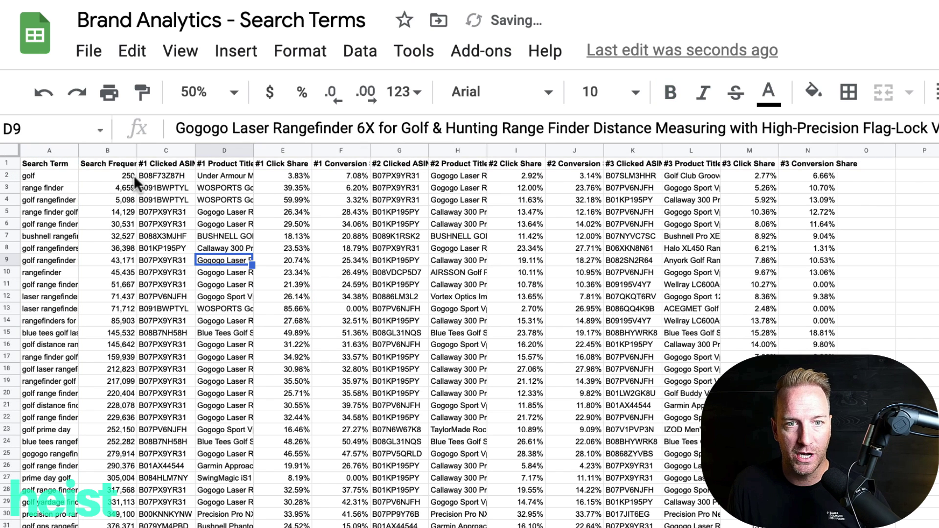
pyautogui.doubleClick(78, 150)
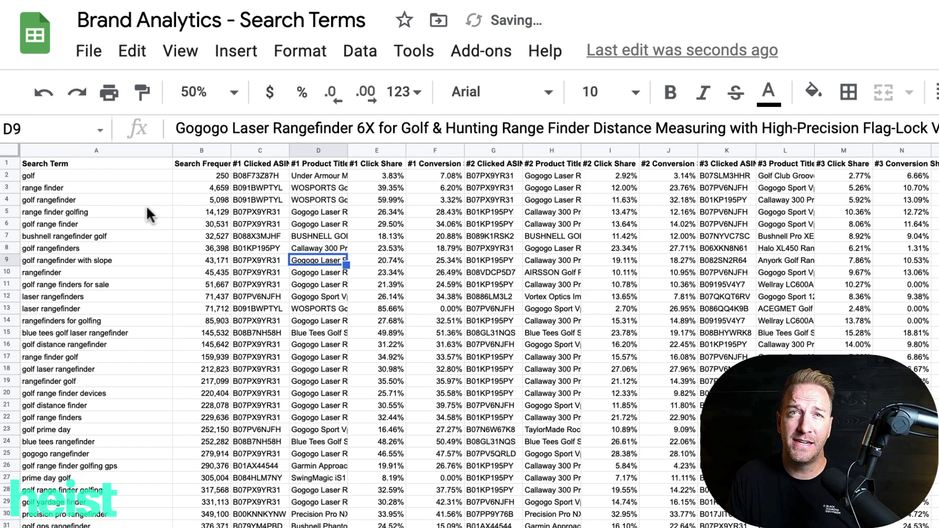
# - Create a filter across the data columns' header row
pyautogui.click(145, 201)
pyautogui.moveTo(130, 150); pyautogui.dragTo(898, 149)
pyautogui.click(361, 52)
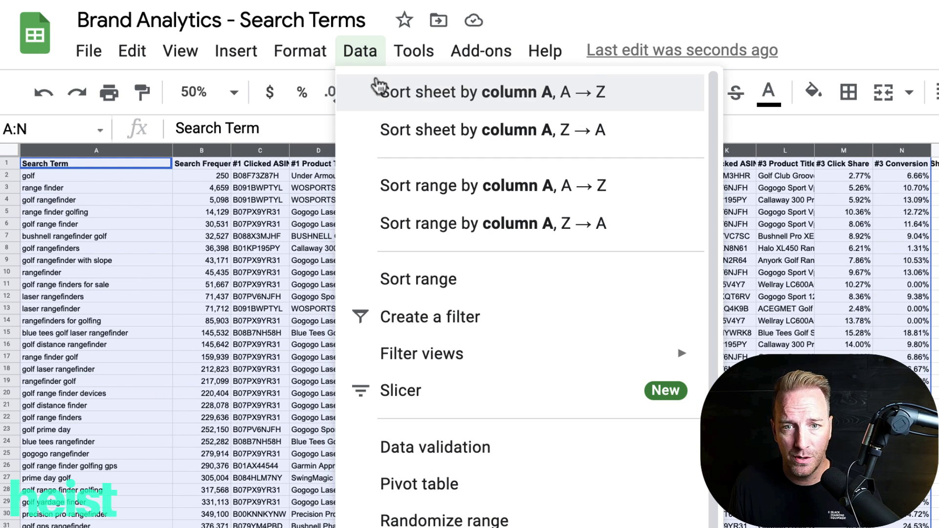
pyautogui.click(452, 317)
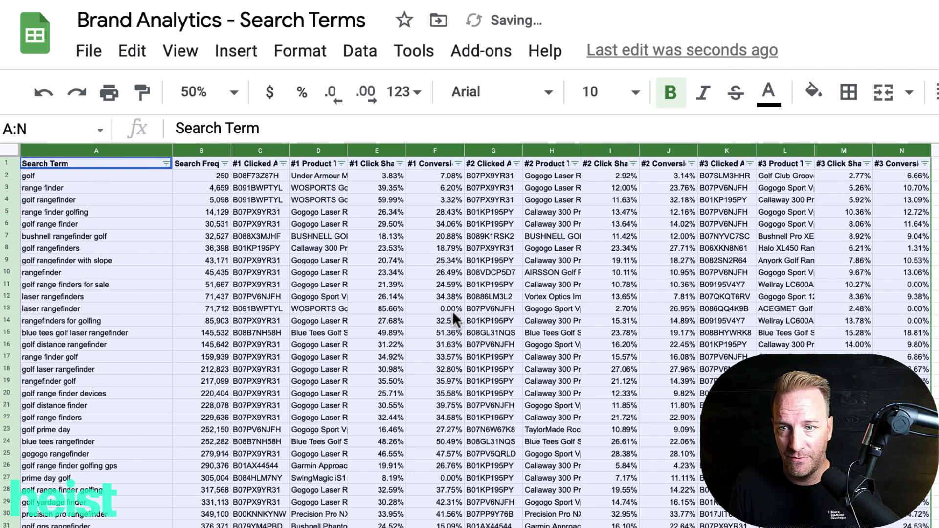
pyautogui.click(509, 312)
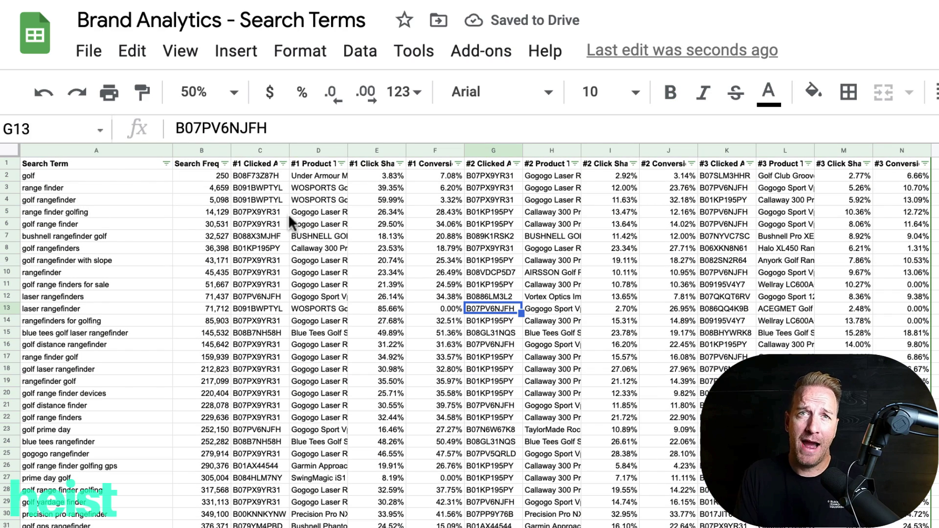
pyautogui.scroll(-10, 223, 354)
pyautogui.scroll(-15, 227, 362)
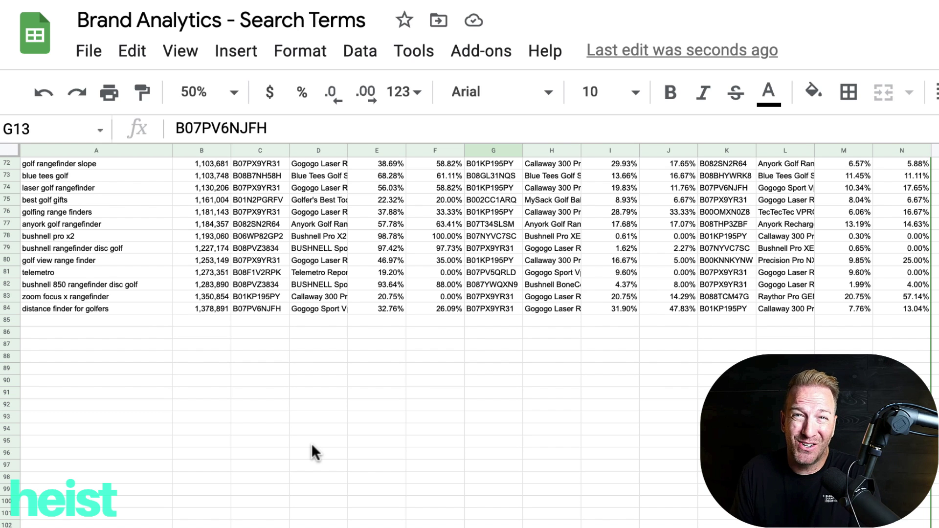
pyautogui.scroll(15, 270, 415)
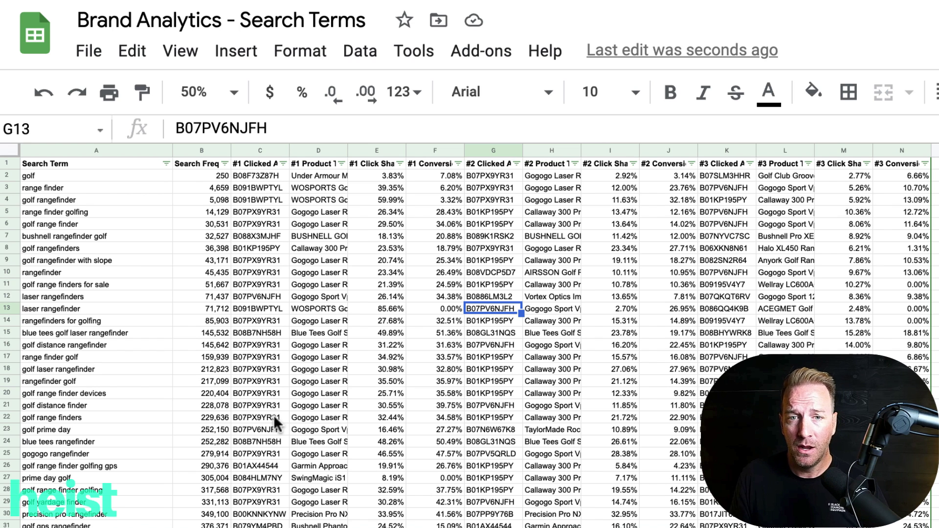
pyautogui.click(323, 382)
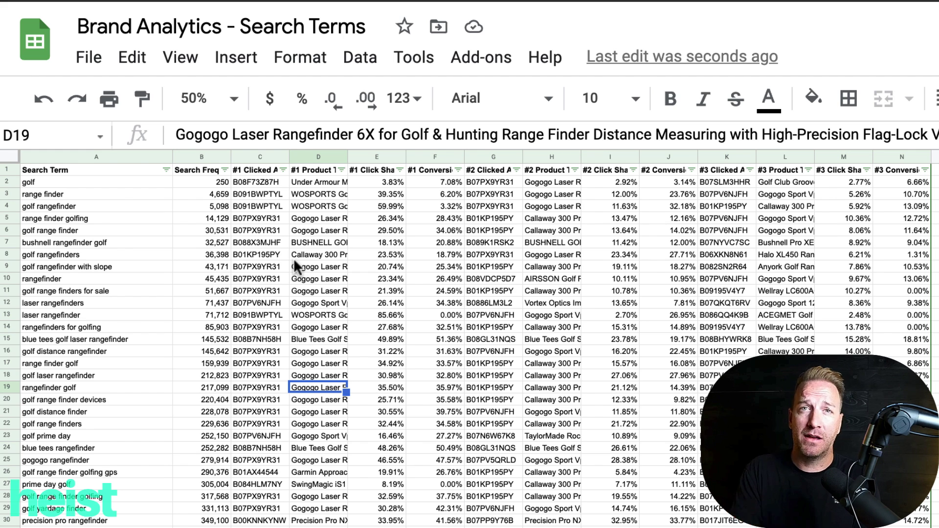
# - Add a conditional rule highlighting cells containing B091BWPTYL green across columns C:N
pyautogui.click(268, 207)
pyautogui.hotkey('ctrl', 'c')
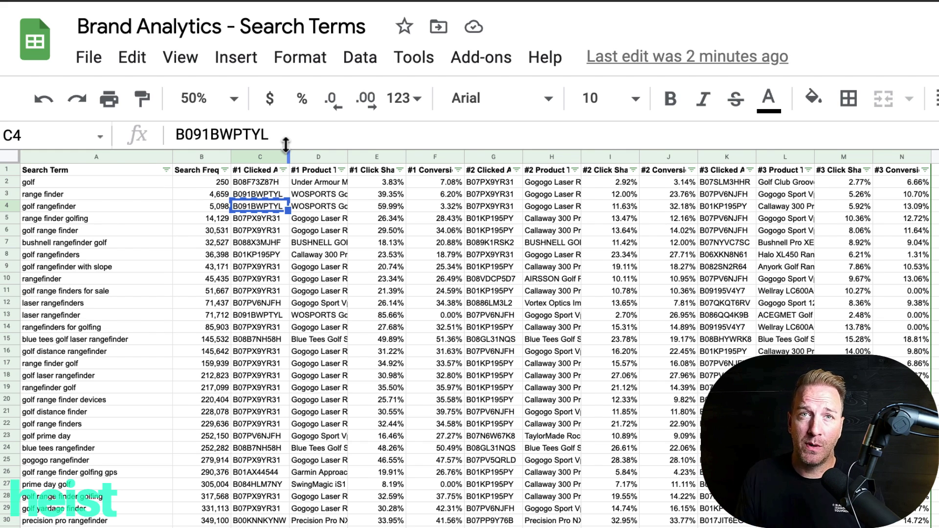
pyautogui.press('Down')
pyautogui.press('Right')
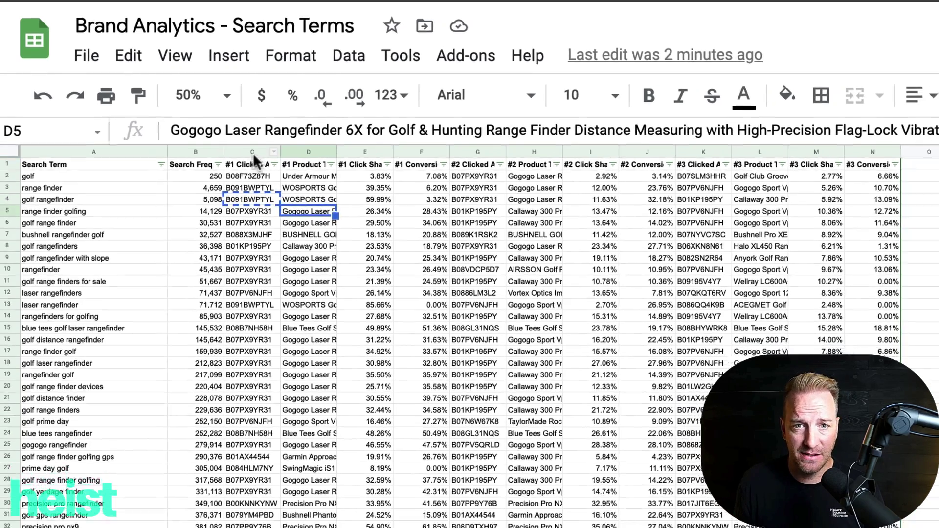
pyautogui.moveTo(254, 153); pyautogui.dragTo(861, 154)
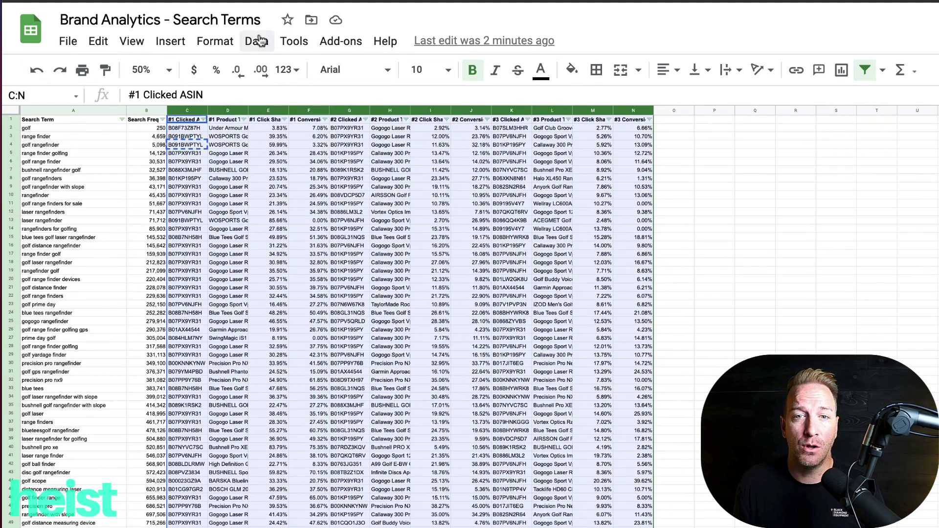
pyautogui.click(215, 41)
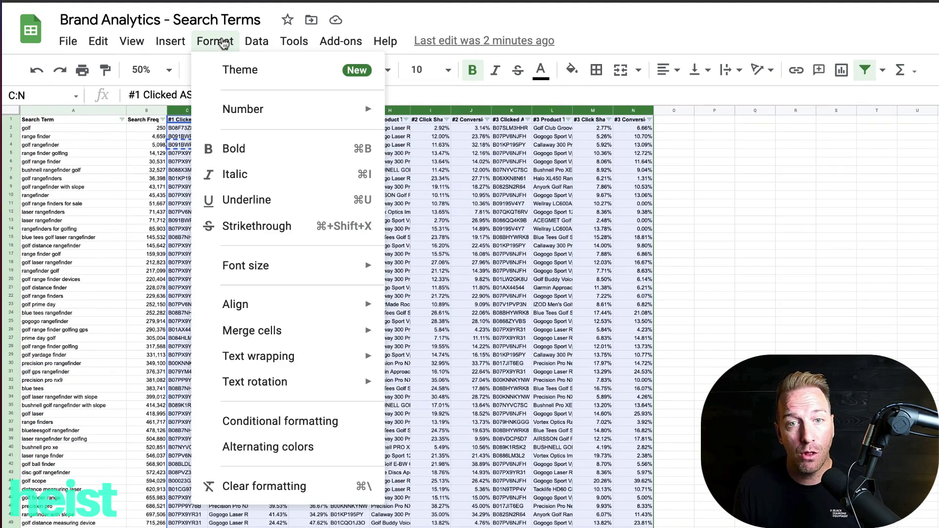
pyautogui.click(271, 418)
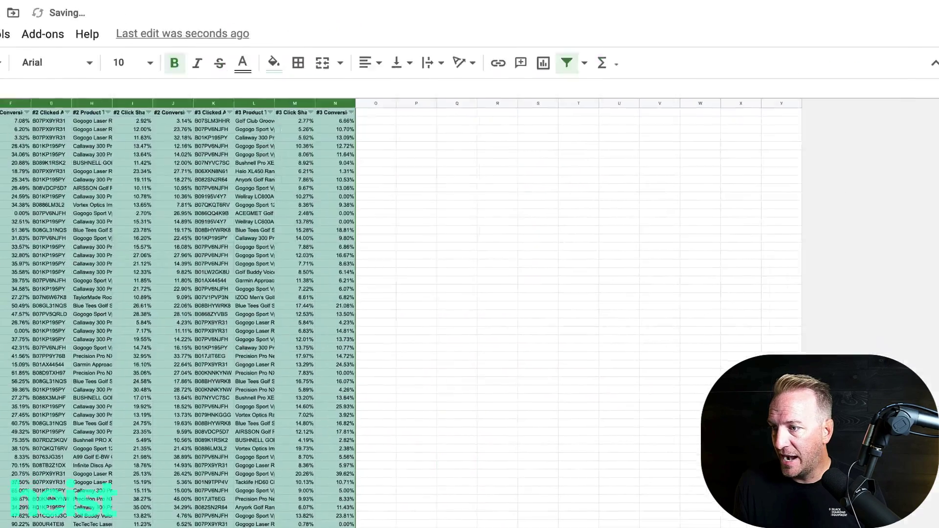
pyautogui.click(714, 275)
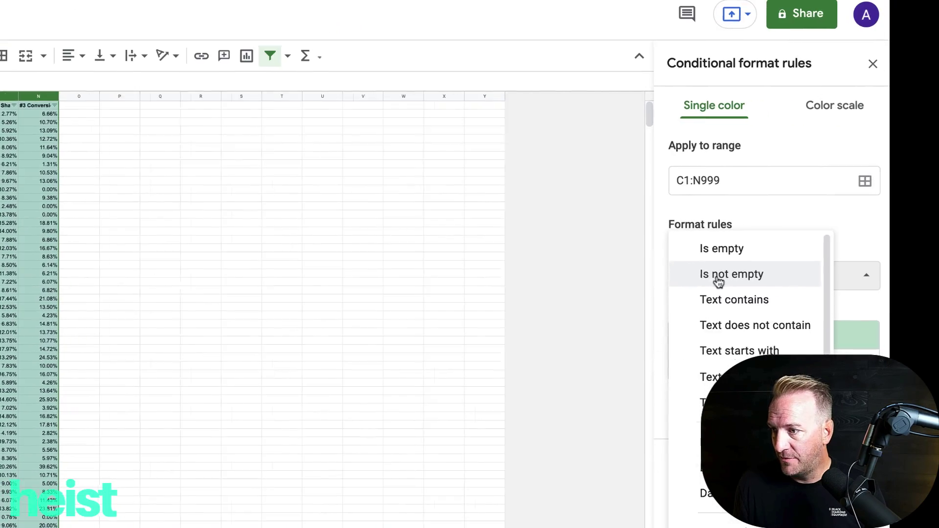
pyautogui.click(713, 300)
pyautogui.click(711, 310)
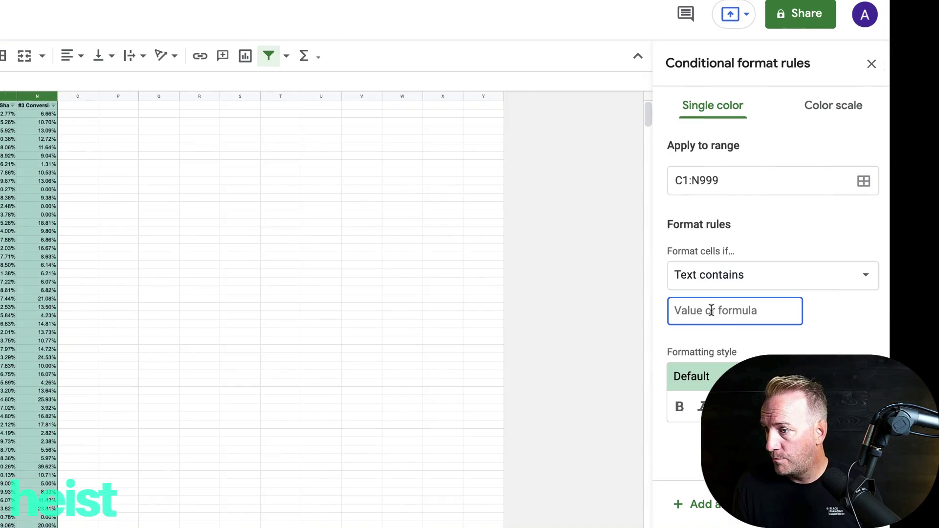
pyautogui.hotkey('ctrl', 'v')
pyautogui.click(854, 457)
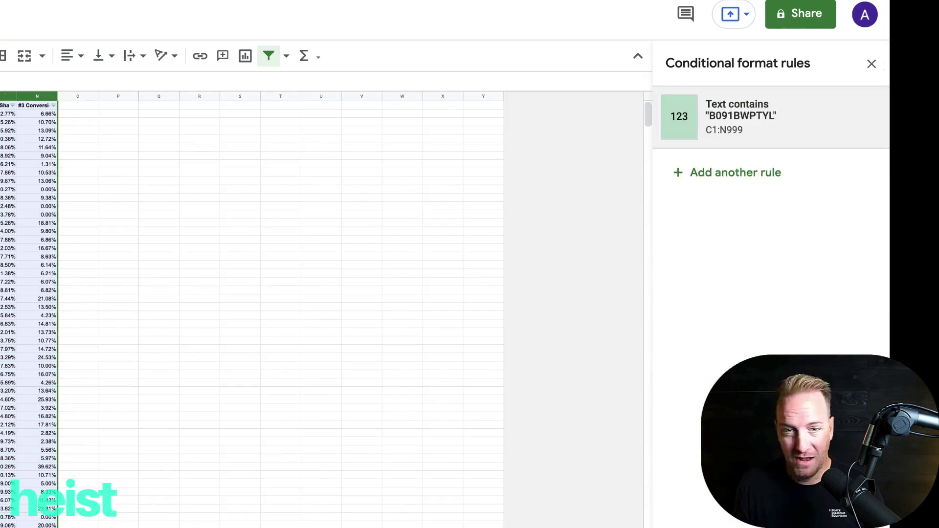
# - Check the green-highlighted ASIN cells in column C
pyautogui.moveTo(77, 325); pyautogui.dragTo(77, 332)
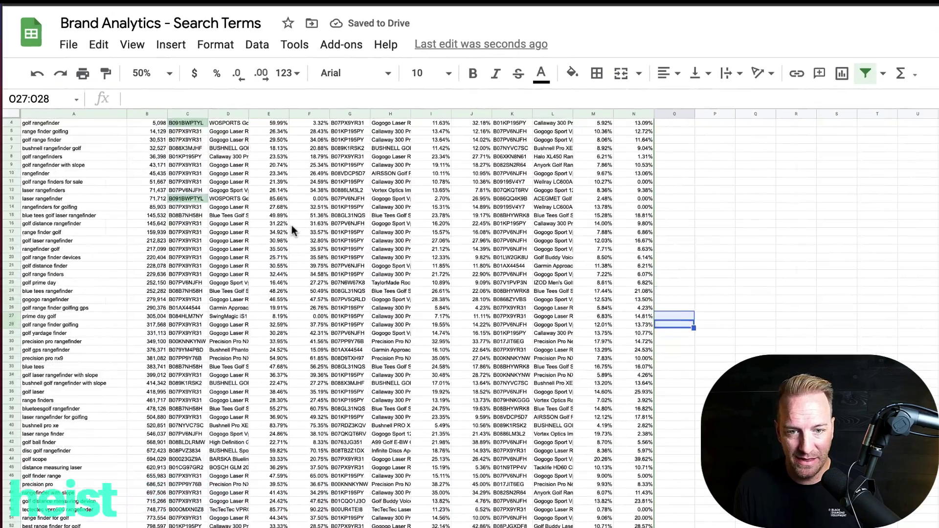
pyautogui.scroll(-6, 292, 225)
pyautogui.scroll(7, 292, 225)
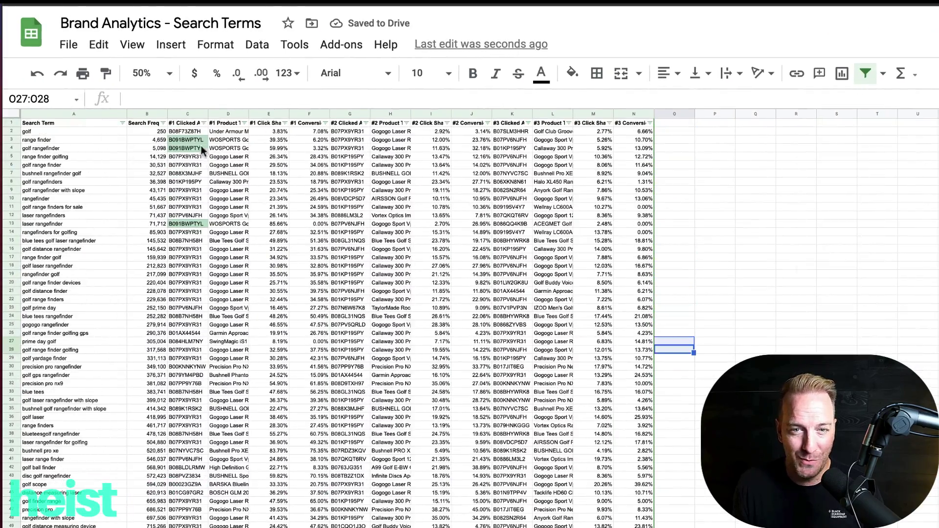
pyautogui.moveTo(200, 141); pyautogui.dragTo(195, 224)
pyautogui.click(225, 224)
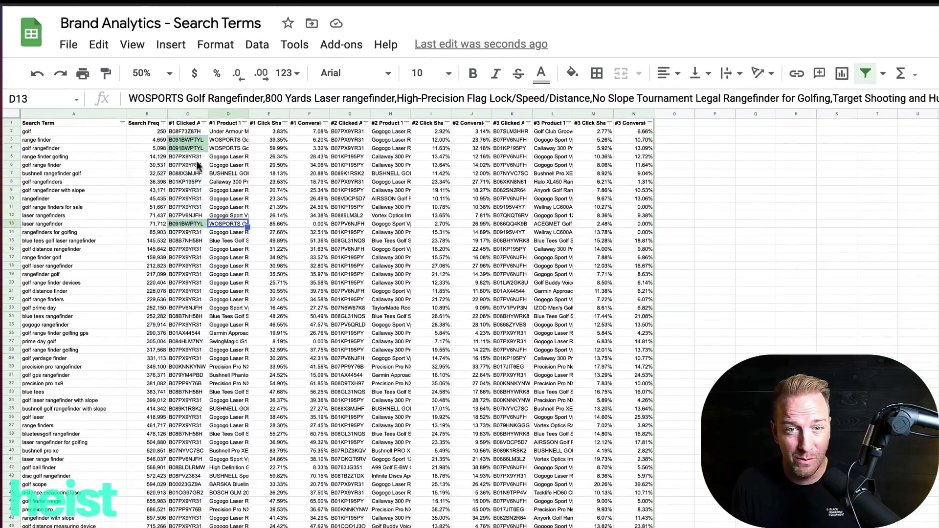
pyautogui.click(271, 191)
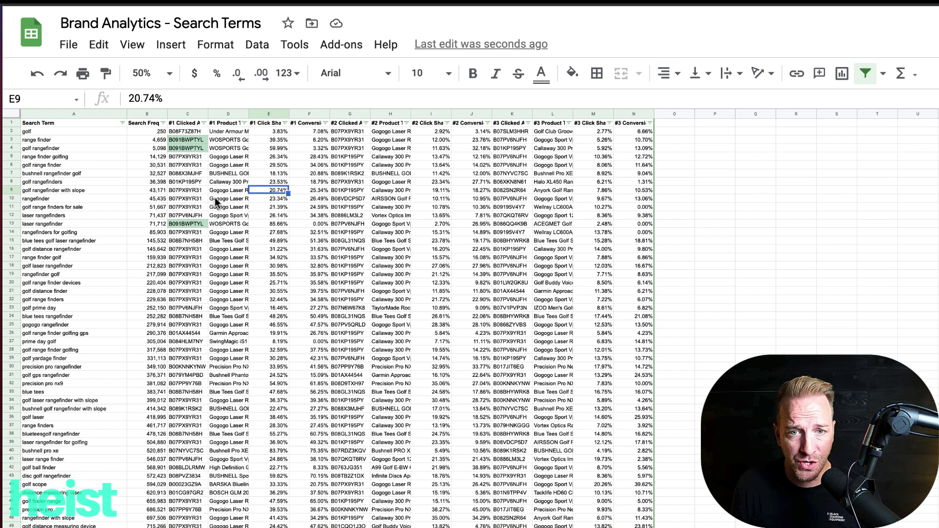
# - Add a second rule shading cells containing B07PX9YR31 light red across columns C:N
pyautogui.click(193, 157)
pyautogui.hotkey('ctrl', 'c')
pyautogui.click(267, 165)
pyautogui.moveTo(189, 115); pyautogui.dragTo(631, 114)
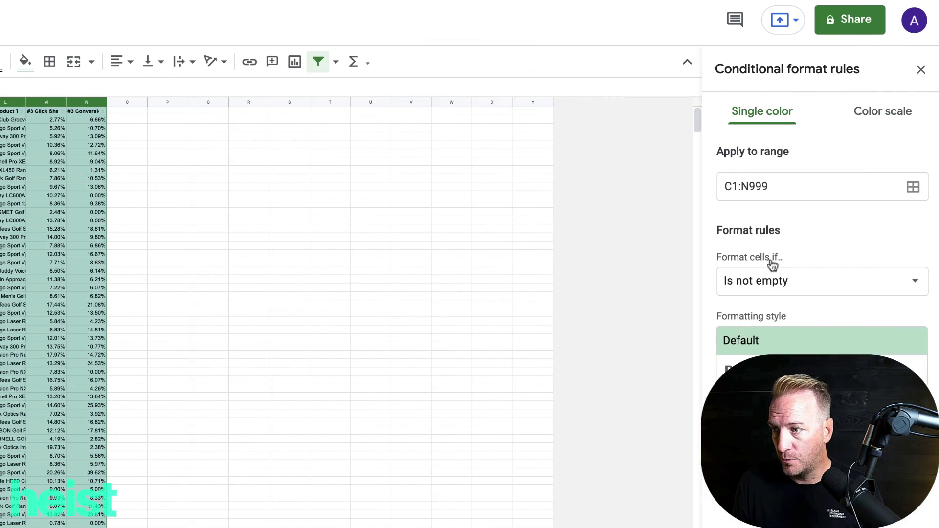
pyautogui.click(802, 280)
pyautogui.click(763, 304)
pyautogui.click(772, 320)
pyautogui.hotkey('ctrl', 'v')
pyautogui.click(837, 406)
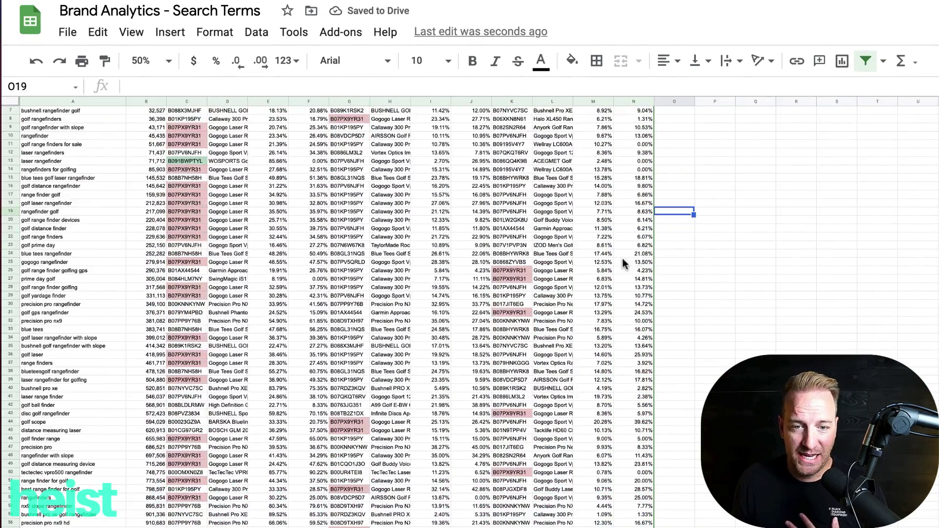
pyautogui.scroll(-5, 610, 257)
pyautogui.scroll(8, 506, 260)
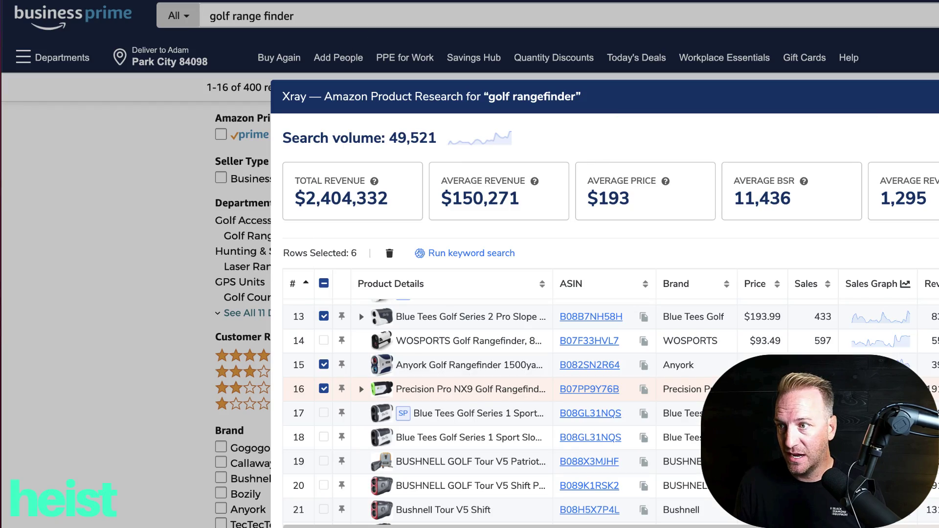
# - Search Amazon for ASIN B07PX9YR31 and open the Gogogo Sport Vpro rangefinder listing
pyautogui.click(370, 10)
pyautogui.tripleClick(371, 11)
pyautogui.hotkey('ctrl', 'v')
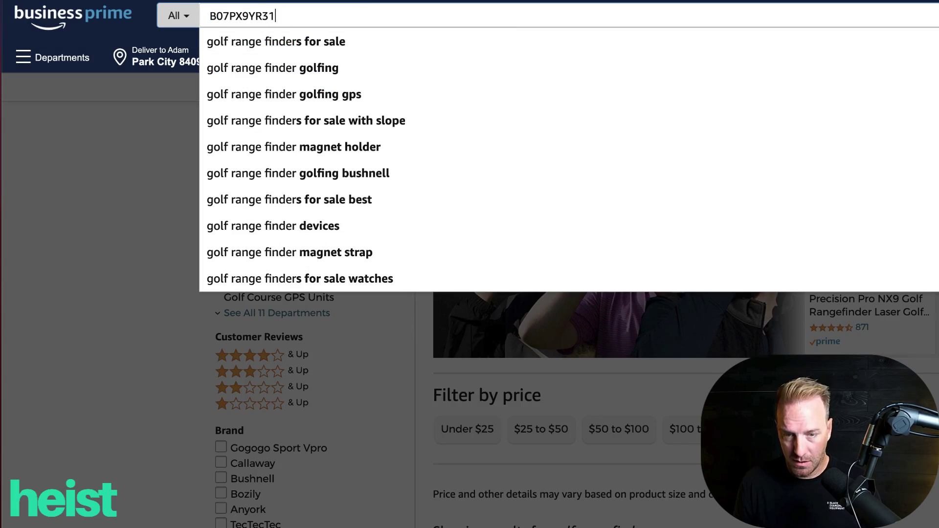
pyautogui.press('Return')
pyautogui.scroll(-8, 519, 203)
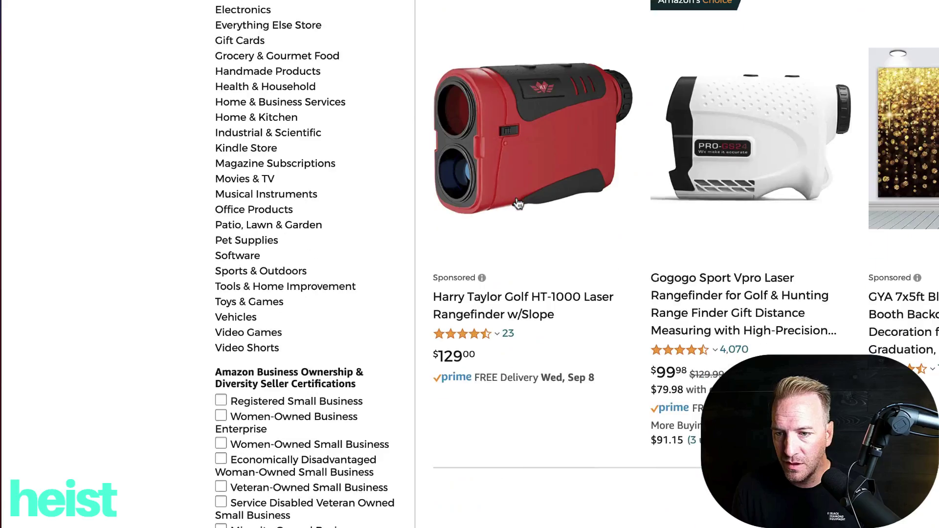
pyautogui.click(682, 321)
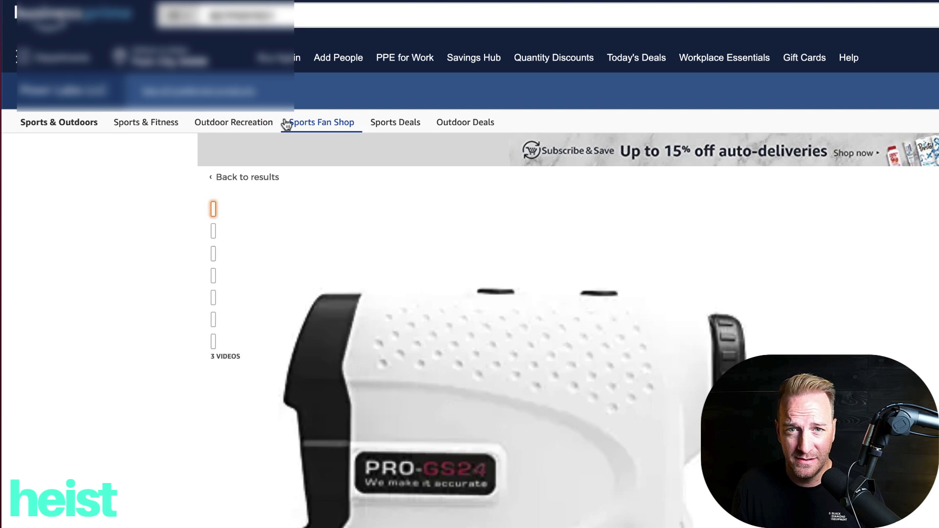
pyautogui.scroll(-2, 421, 195)
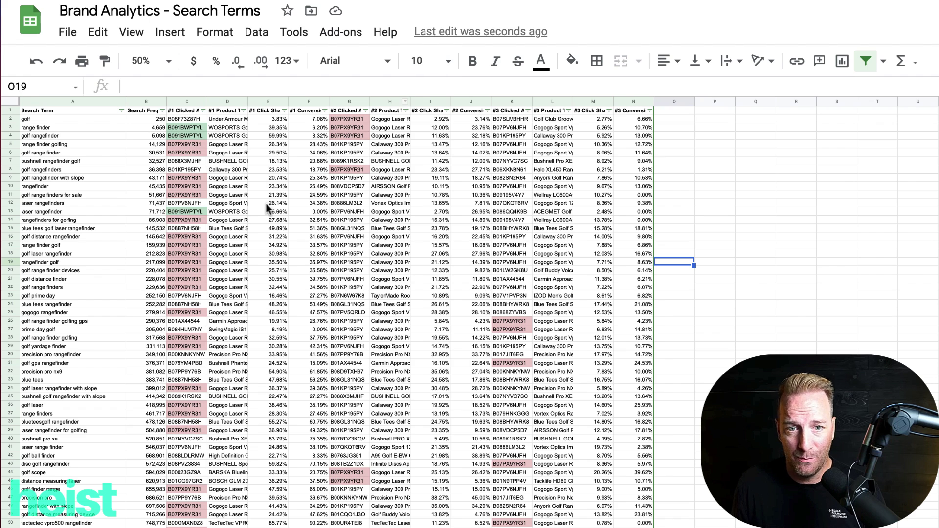
pyautogui.click(269, 203)
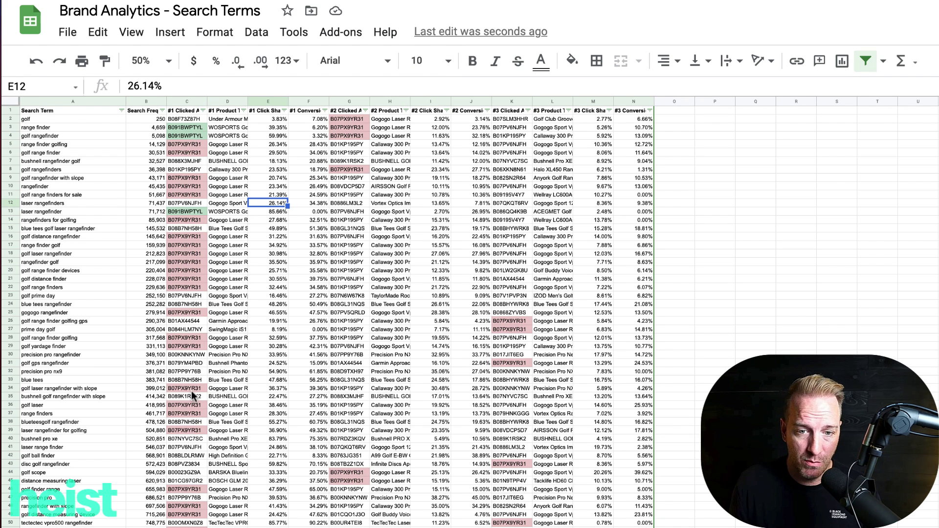
pyautogui.scroll(-1, 190, 391)
pyautogui.scroll(1, 195, 384)
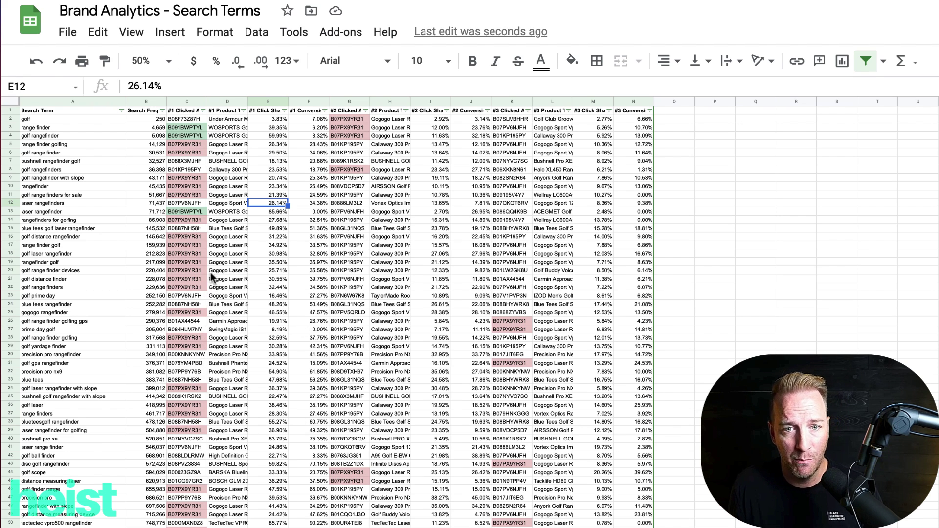
pyautogui.click(221, 179)
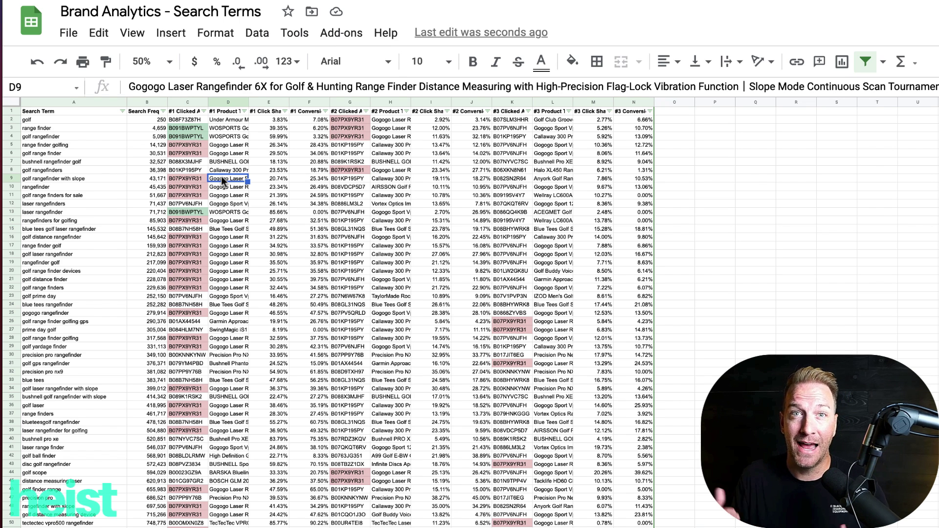
pyautogui.press('Down')
pyautogui.press('Right')
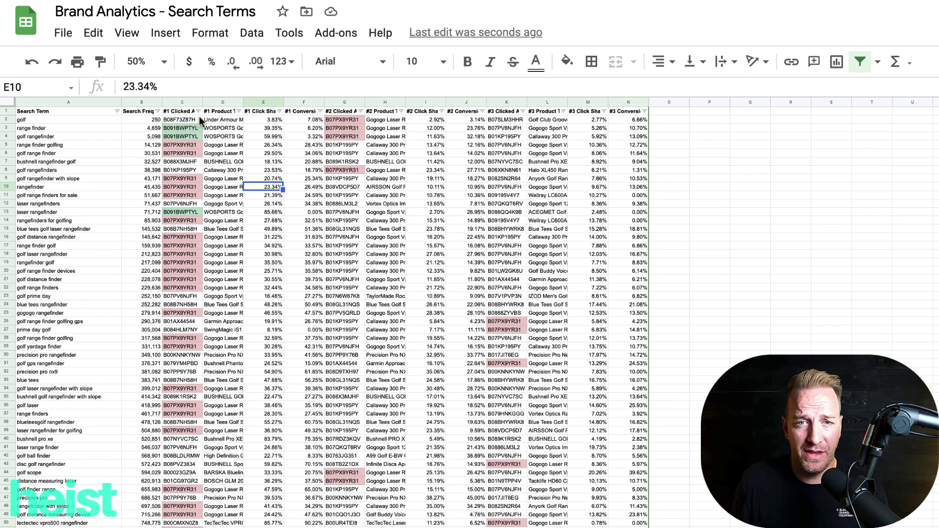
# - Filter the #1 Clicked ASIN column to show only light red-filled rows
pyautogui.click(198, 113)
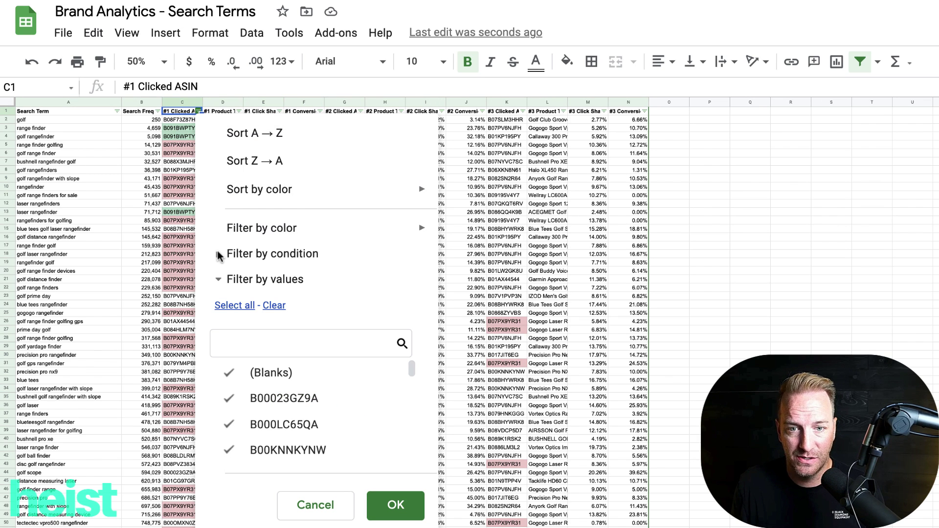
pyautogui.moveTo(255, 230)
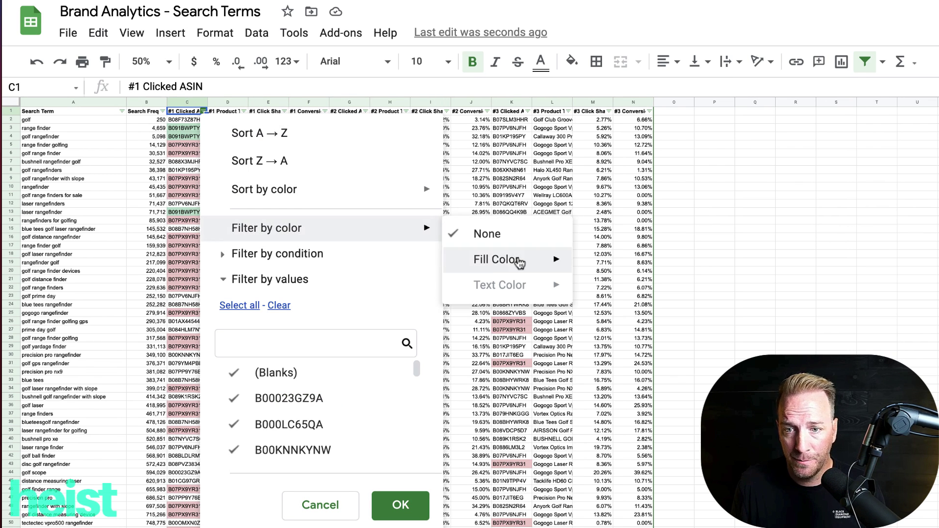
pyautogui.moveTo(509, 258)
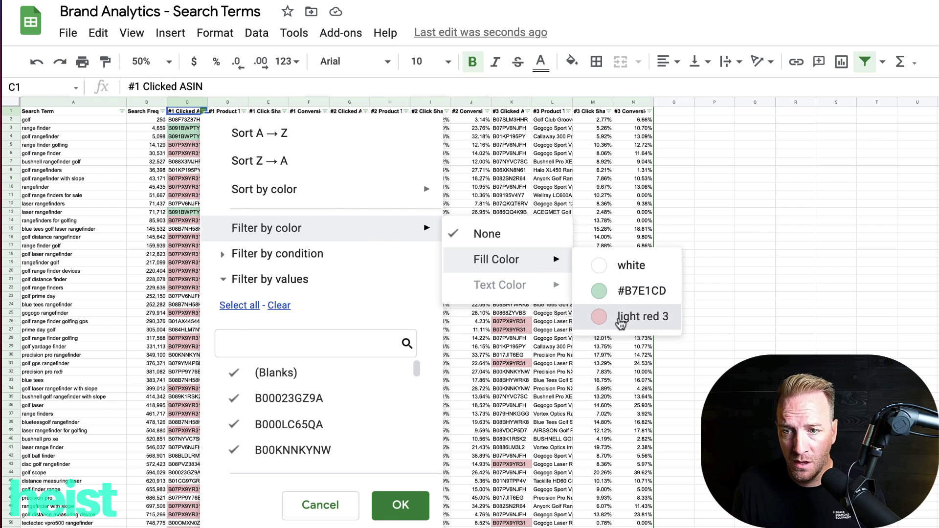
pyautogui.click(620, 317)
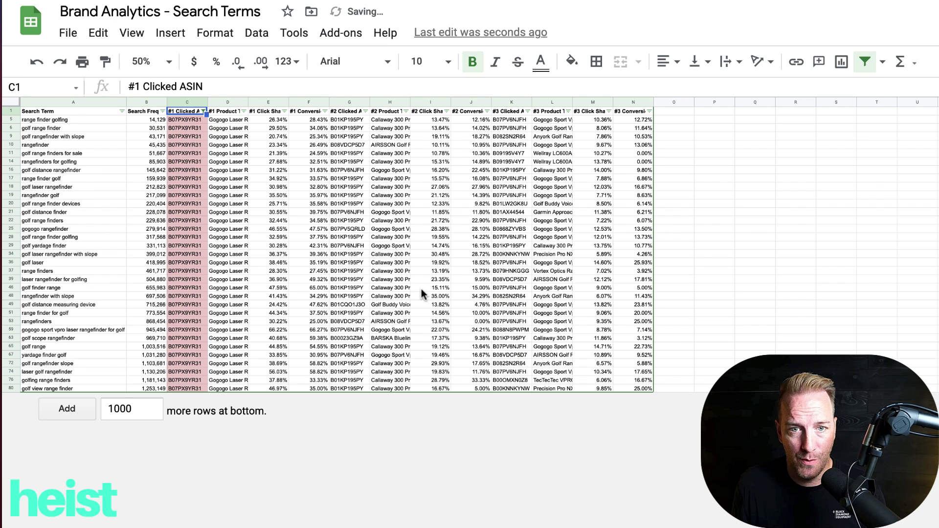
pyautogui.click(423, 288)
pyautogui.moveTo(90, 120); pyautogui.dragTo(99, 386)
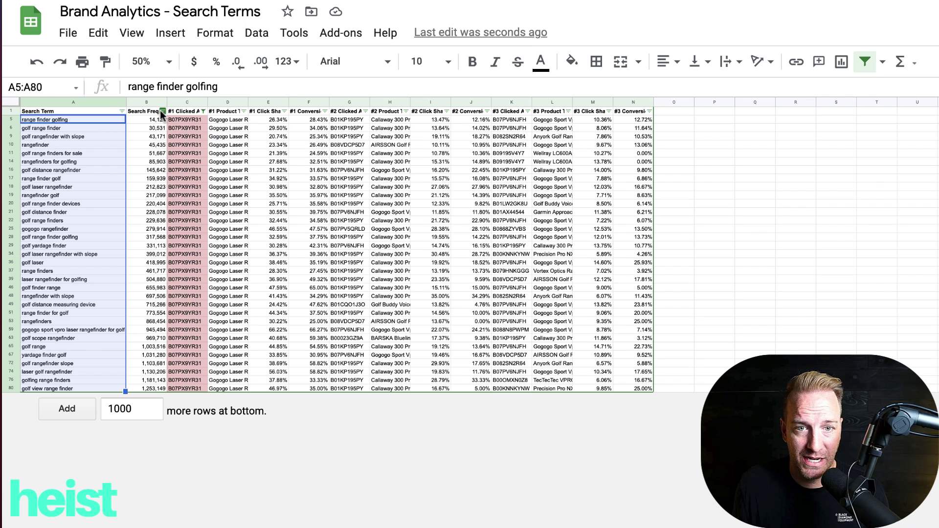
pyautogui.click(157, 155)
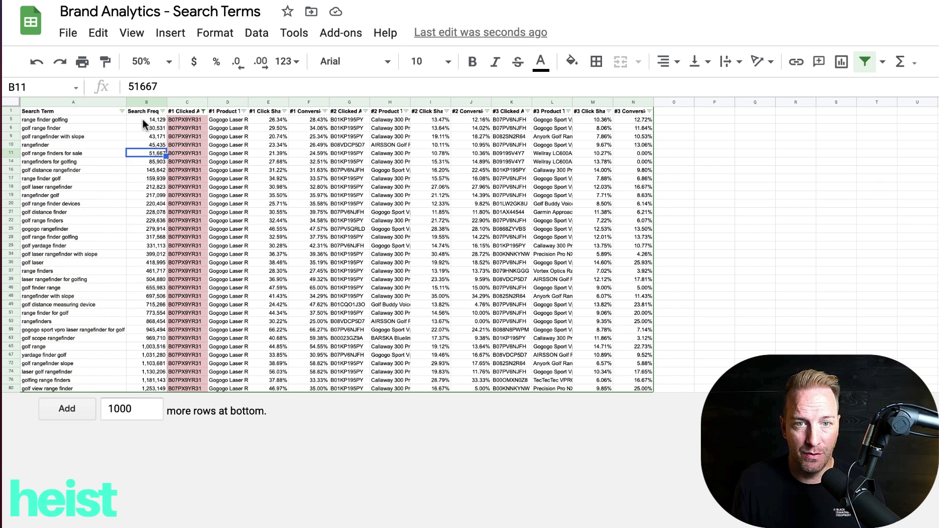
pyautogui.click(145, 123)
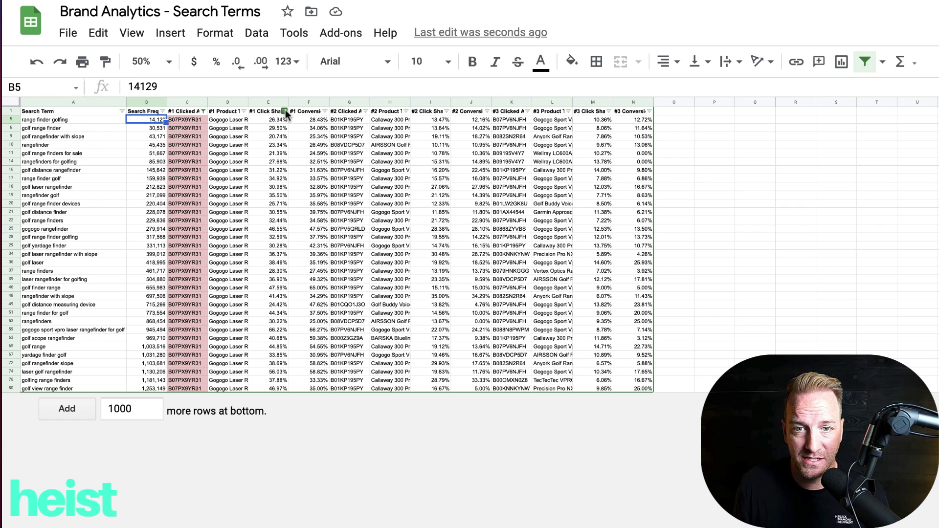
# - Sort by #1 Conversion Share Z→A, bringing 'gogogo sport vpro' to the top
pyautogui.click(323, 111)
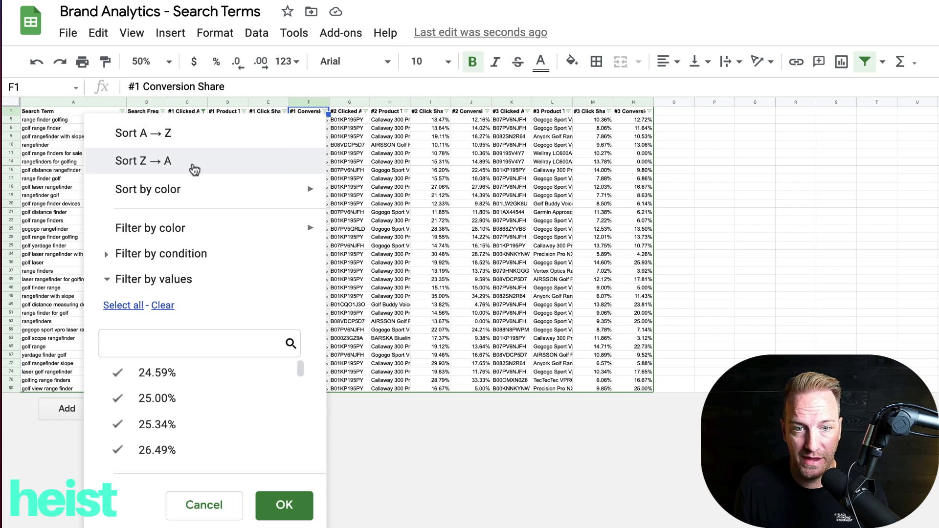
pyautogui.click(181, 171)
pyautogui.click(367, 170)
pyautogui.click(310, 121)
pyautogui.click(63, 119)
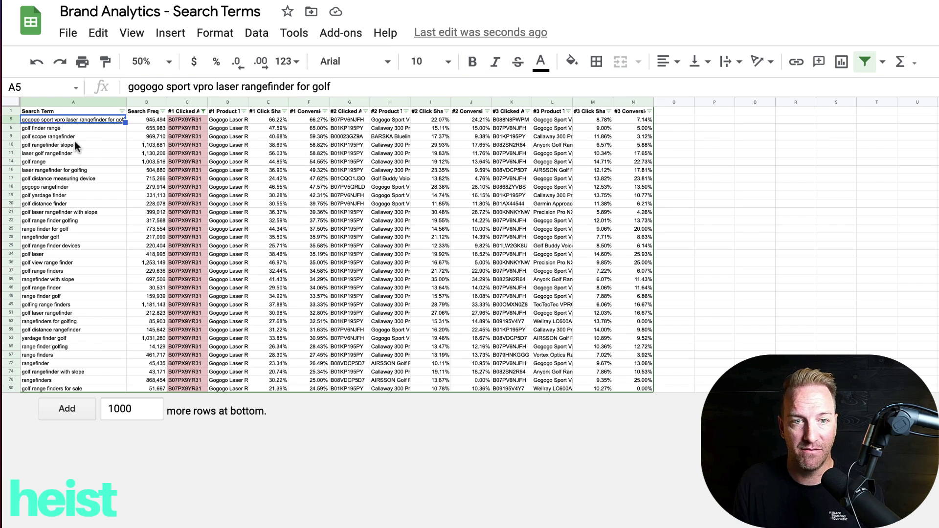
# - Select cell A6 to view its search term in the filtered sheet
pyautogui.click(71, 128)
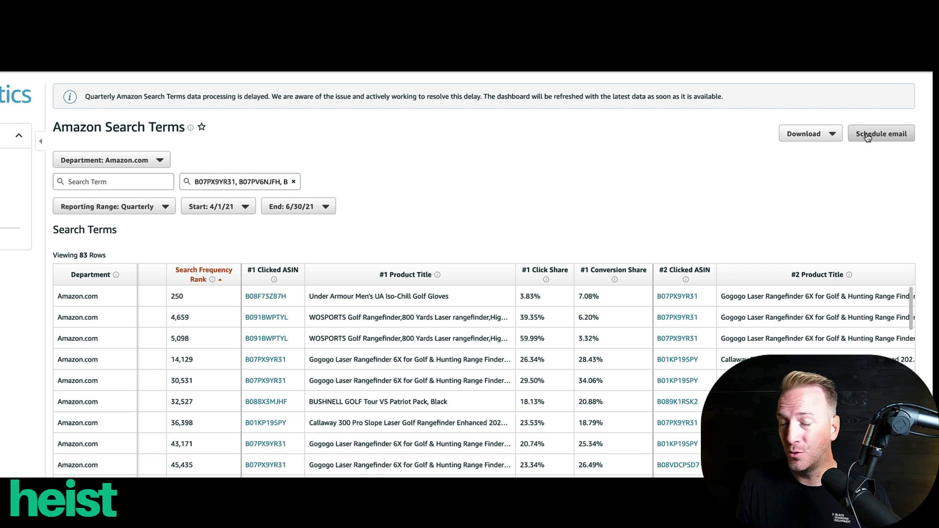
# - Apply a Monthly reporting range (08/01/21–08/31/21), narrowing the search terms to 58 rows
pyautogui.click(165, 208)
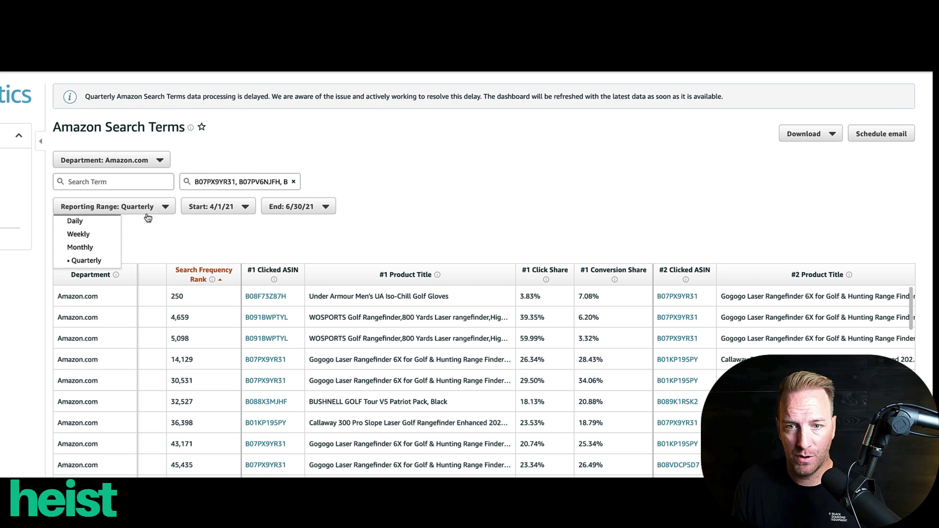
pyautogui.click(90, 248)
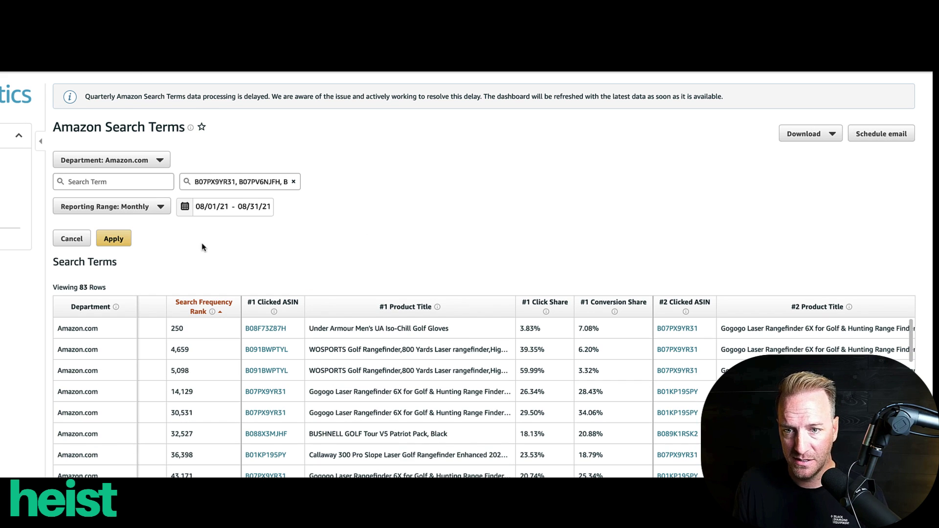
pyautogui.click(113, 240)
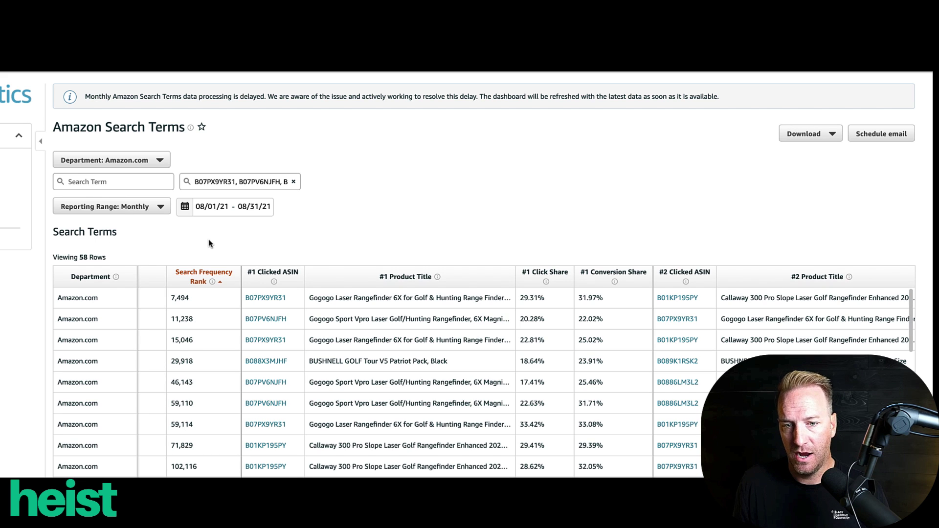
pyautogui.scroll(-2, 209, 243)
pyautogui.scroll(2, 205, 245)
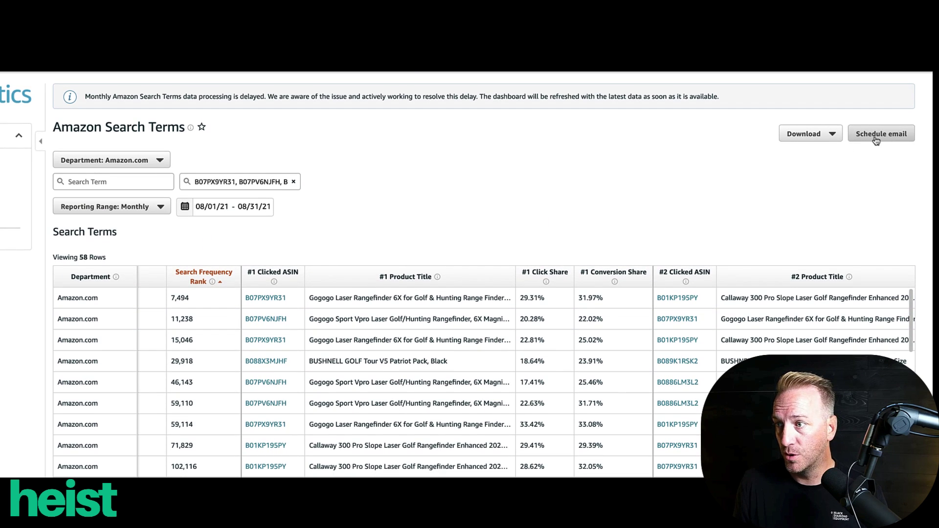
# - Start a scheduled email for the report, prefixing its name with 'Golf Range Finder - '
pyautogui.click(882, 137)
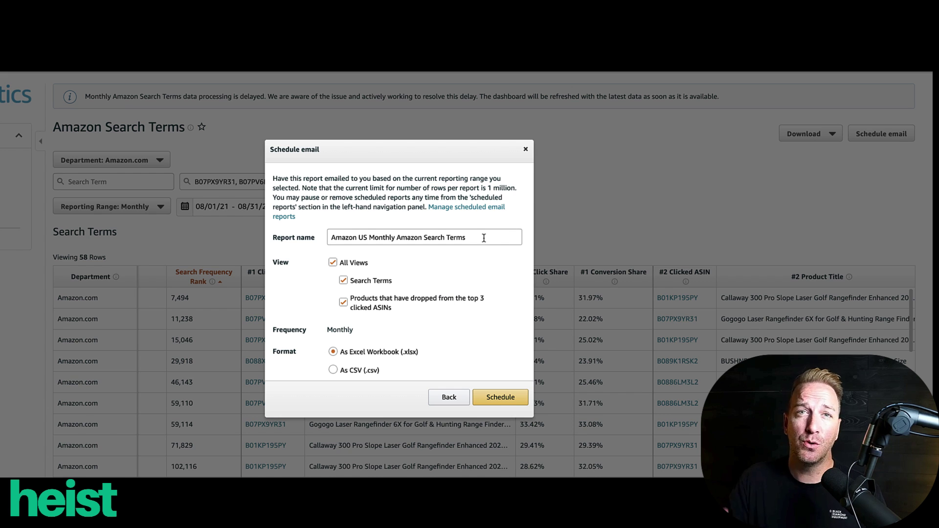
pyautogui.click(330, 237)
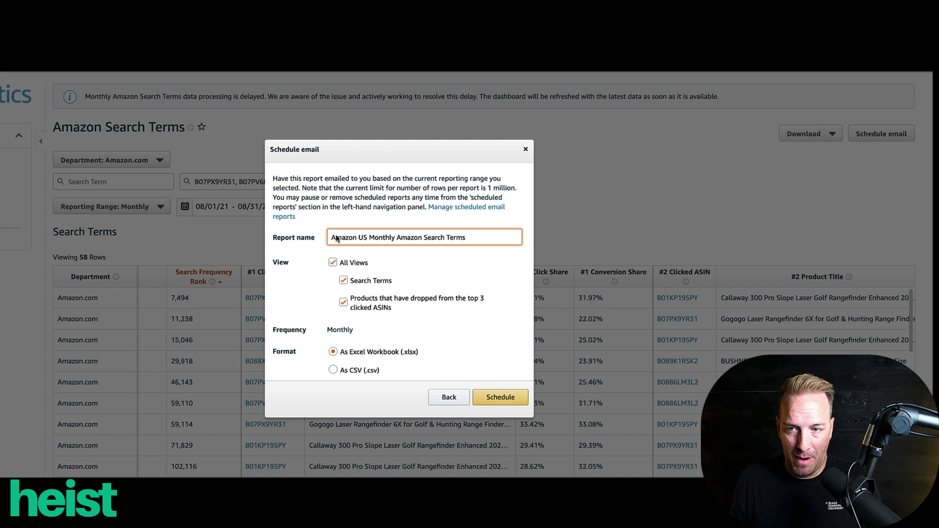
pyautogui.write('Golf Ra')
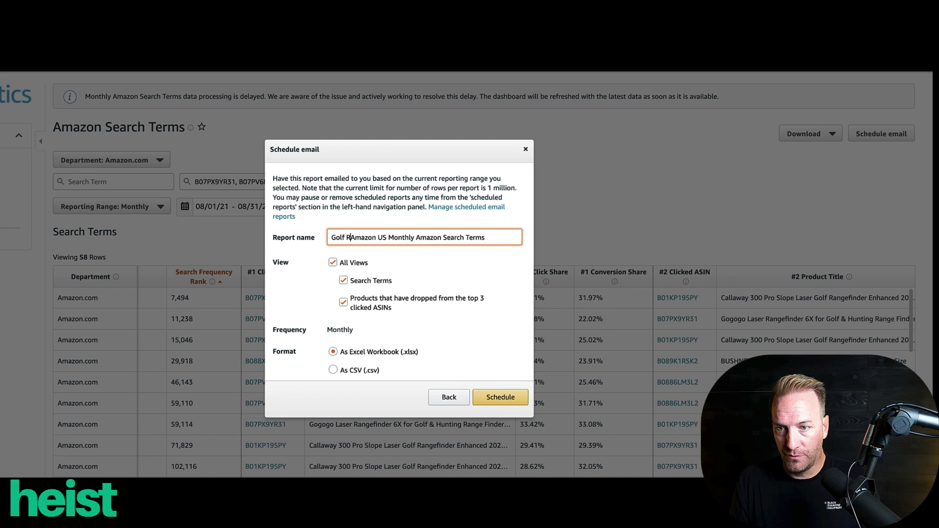
pyautogui.write('nge Finder ')
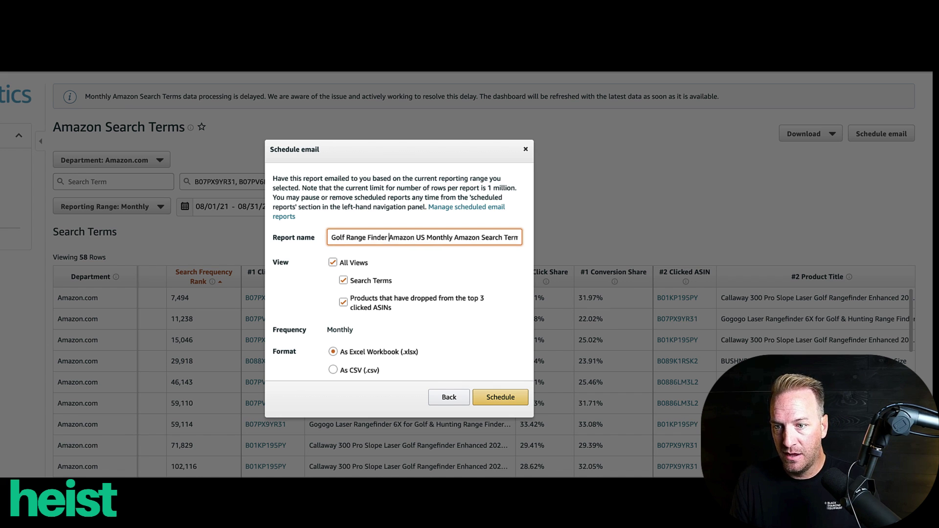
pyautogui.write('-')
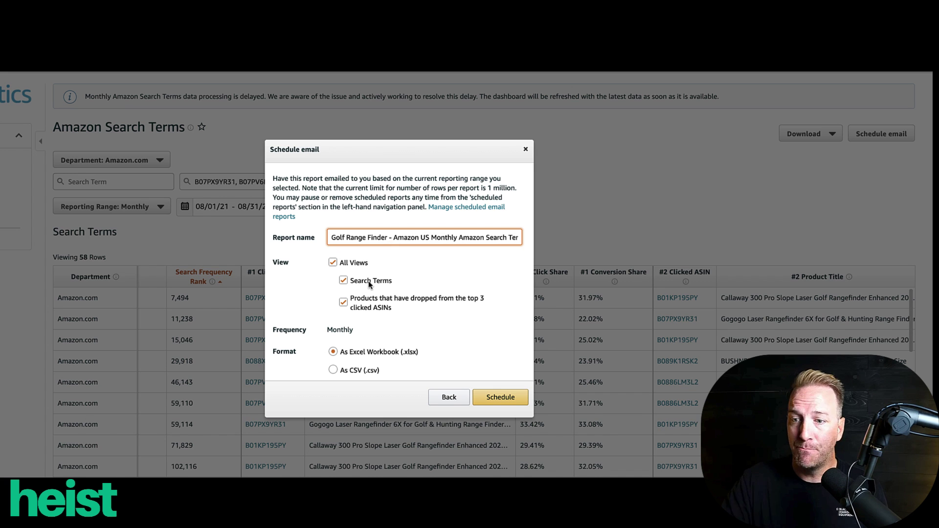